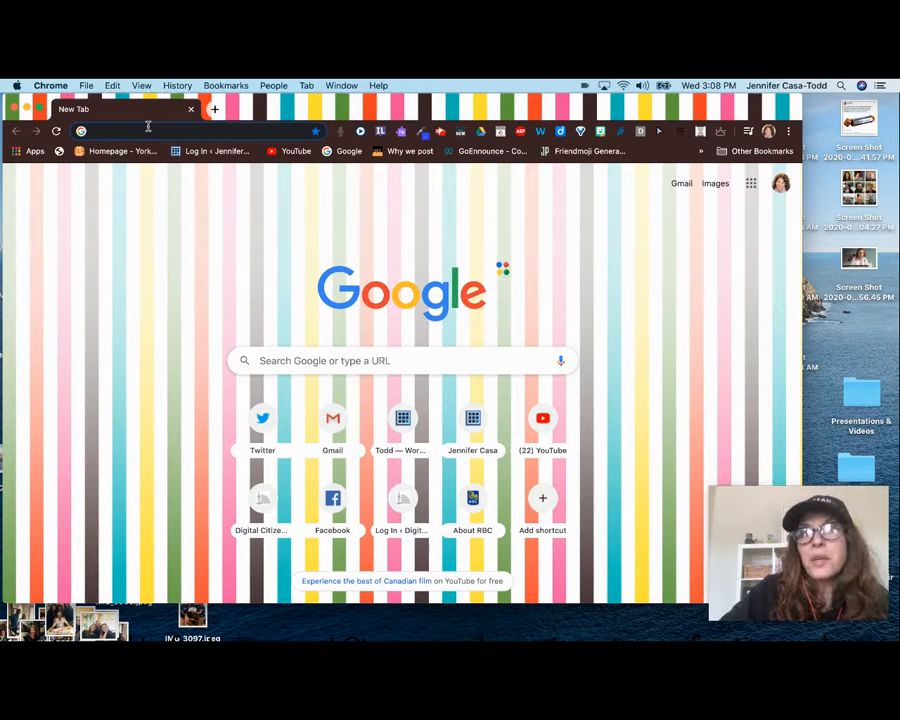
Open streamyard.com and start a new broadcast to the personal YouTube channel.
{"action": "type", "text": "streamyard.com"}
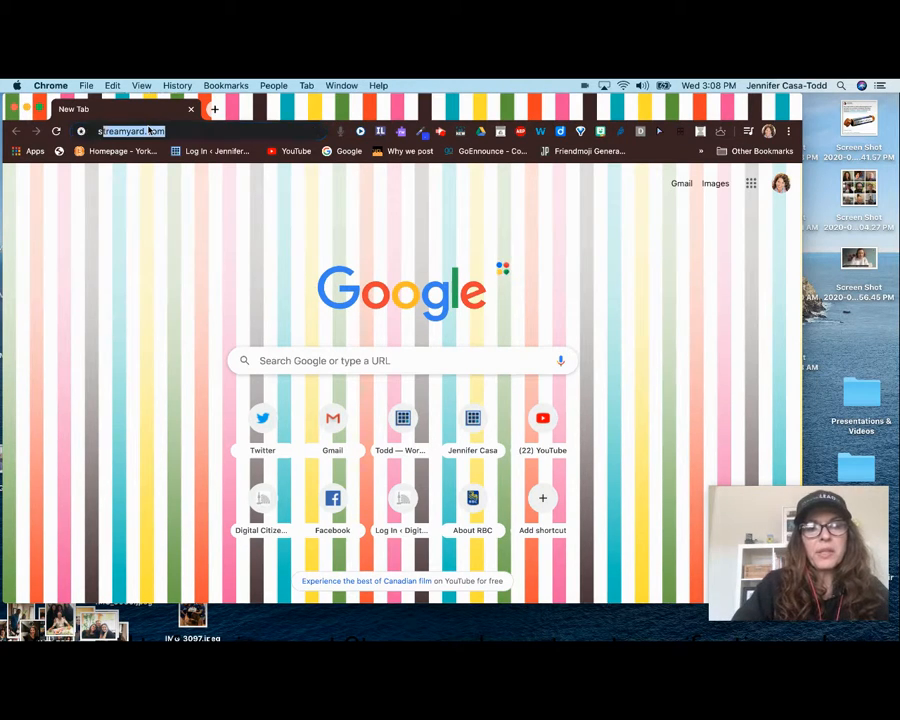
{"action": "key", "text": "Return"}
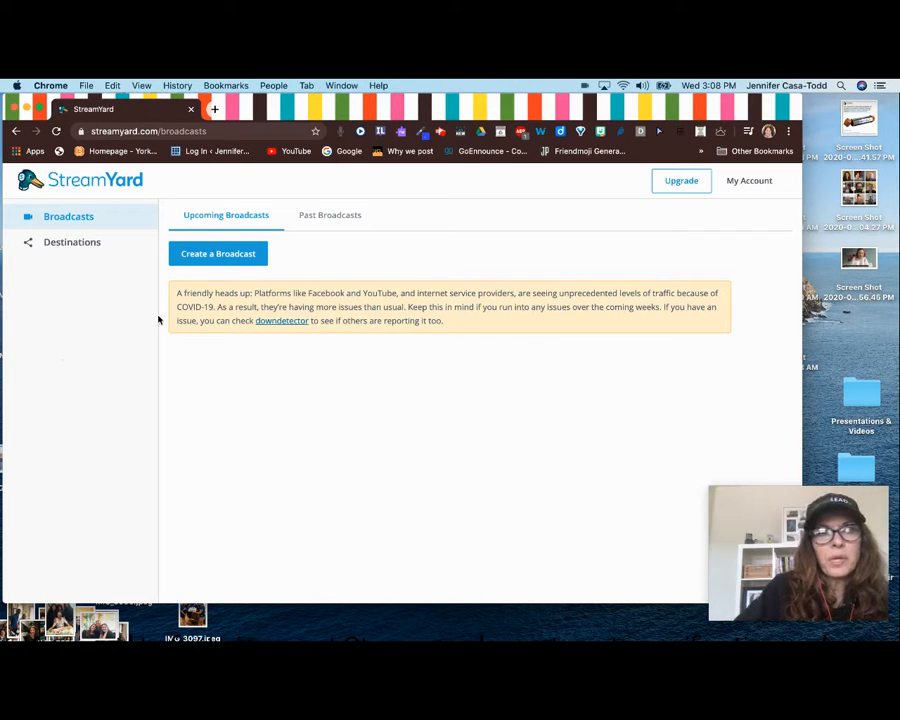
{"action": "left_click", "coordinate": [217, 256]}
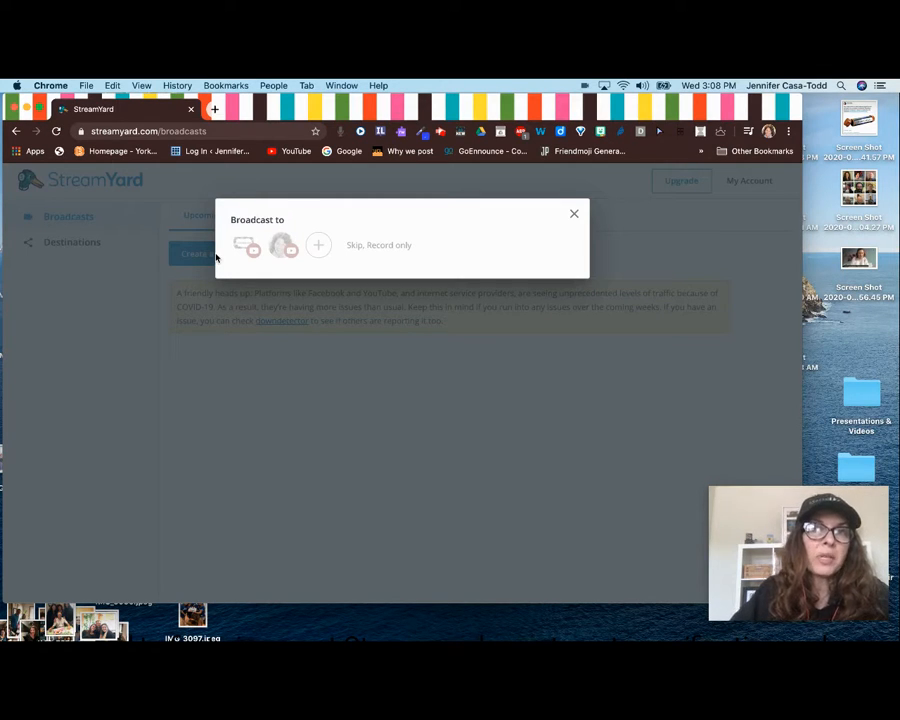
{"action": "left_click", "coordinate": [283, 250]}
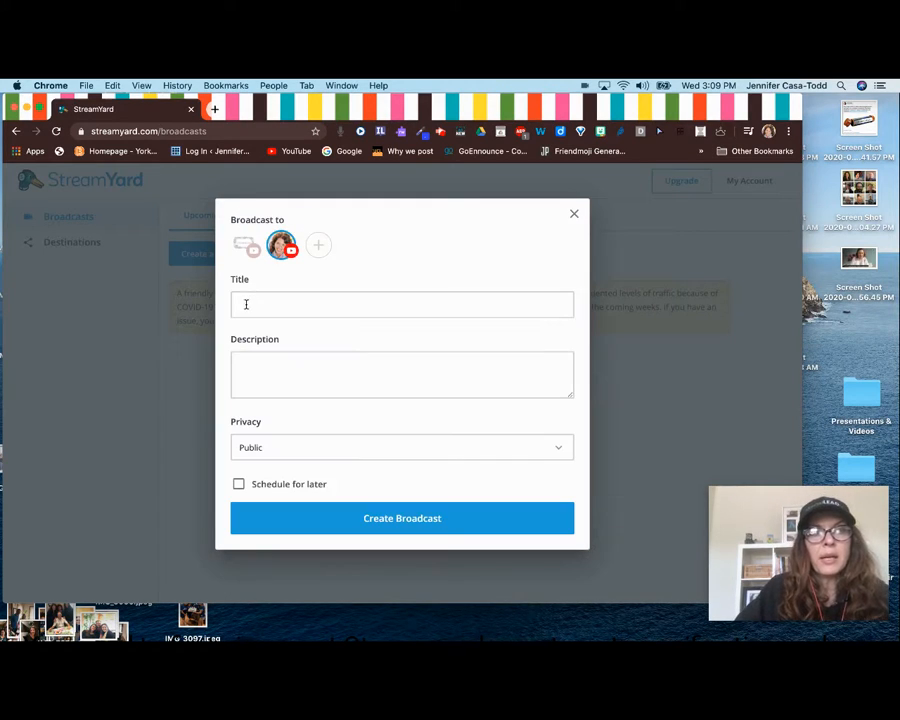
{"action": "left_click", "coordinate": [245, 304]}
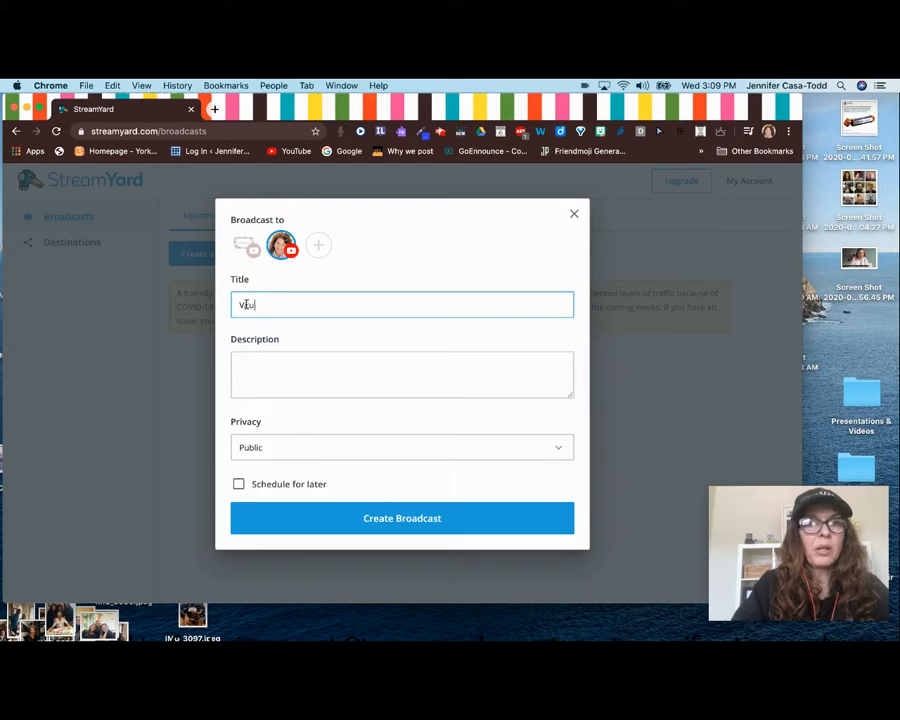
{"action": "type", "text": "Virtual "}
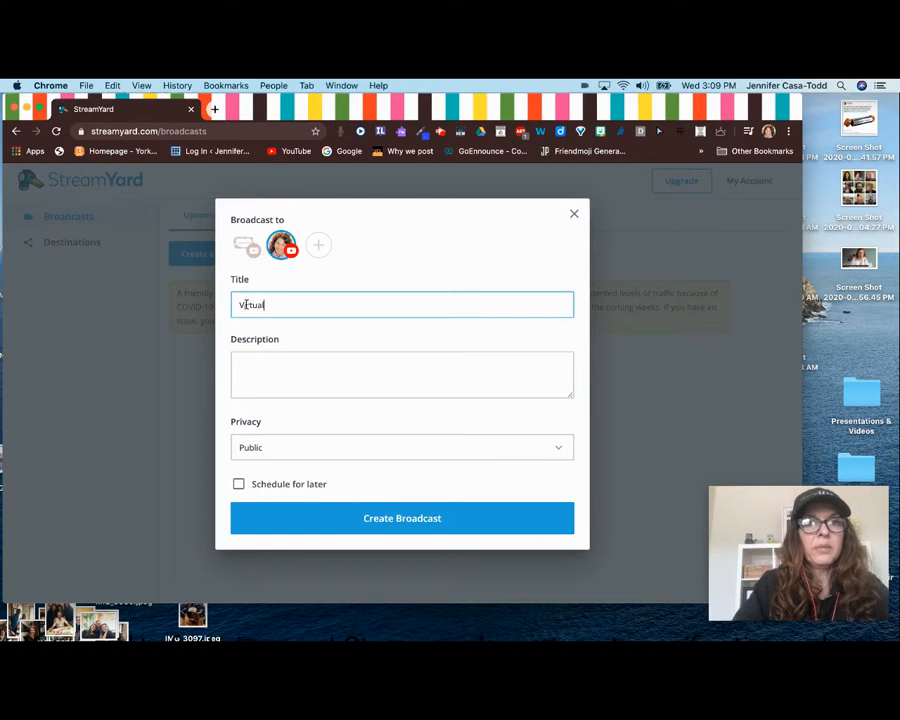
{"action": "type", "text": "V"}
{"action": "type", "text": "Tuesda"}
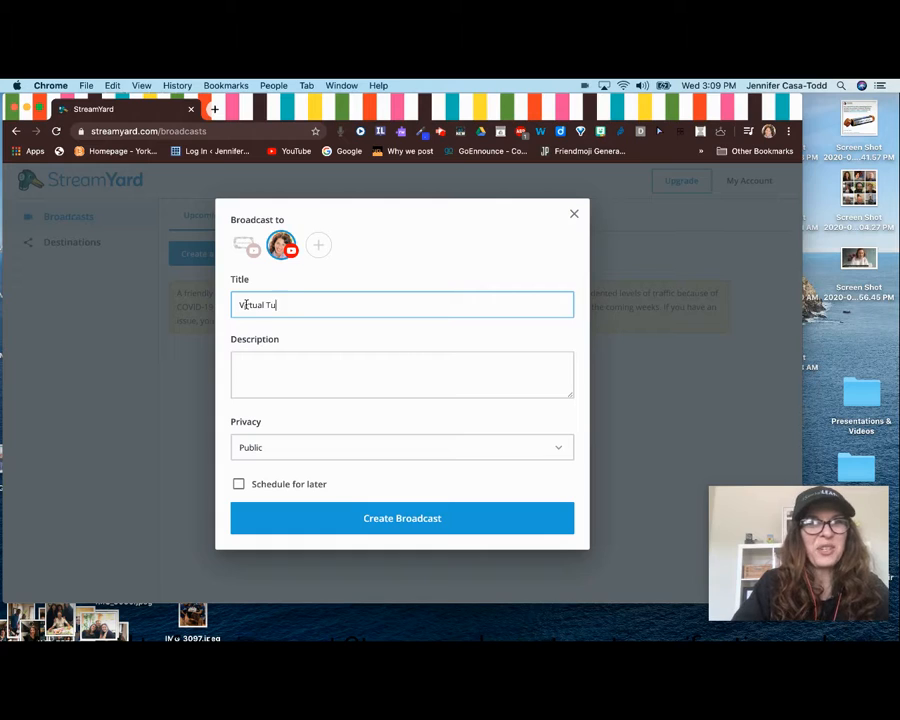
{"action": "key", "text": "BackSpace"}
{"action": "key", "text": "BackSpace"}
{"action": "key", "text": "BackSpace"}
{"action": "key", "text": "BackSpace"}
{"action": "key", "text": "BackSpace"}
{"action": "key", "text": "BackSpace"}
{"action": "key", "text": "BackSpace"}
{"action": "key", "text": "BackSpace"}
{"action": "key", "text": "BackSpace"}
{"action": "key", "text": "BackSpace"}
{"action": "key", "text": "BackSpace"}
{"action": "key", "text": "BackSpace"}
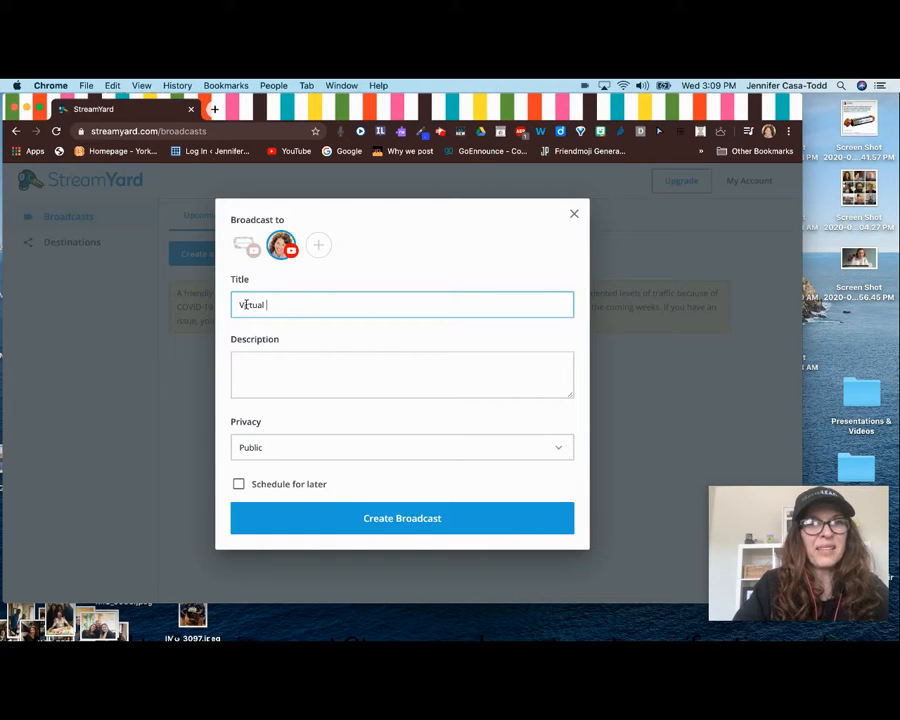
Title the broadcast "Social Distancing Trivia Week 7".
{"action": "type", "text": "Soc"}
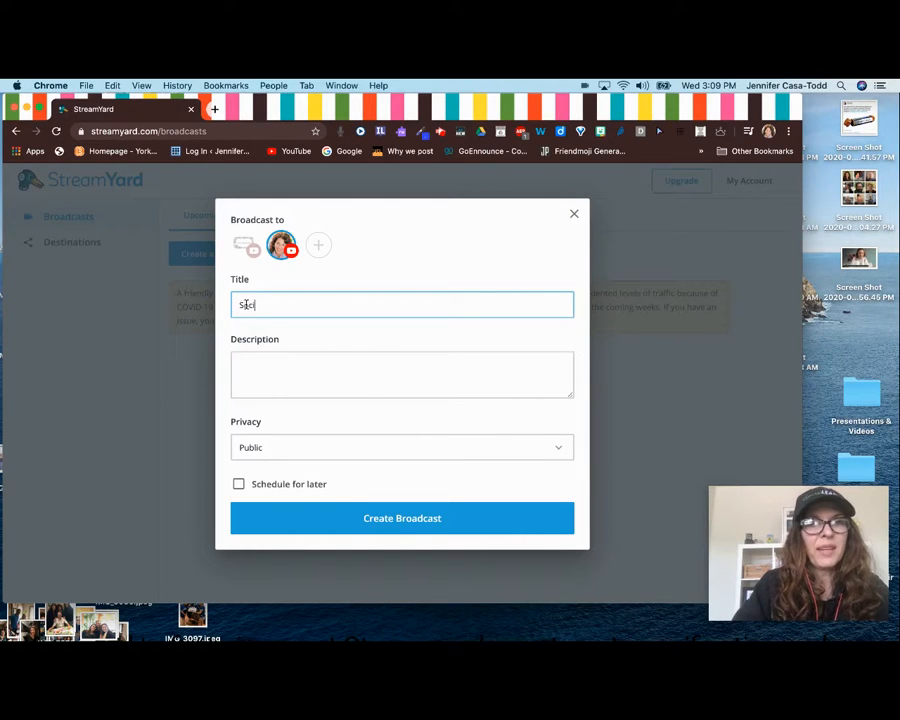
{"action": "type", "text": "ial Distancin"}
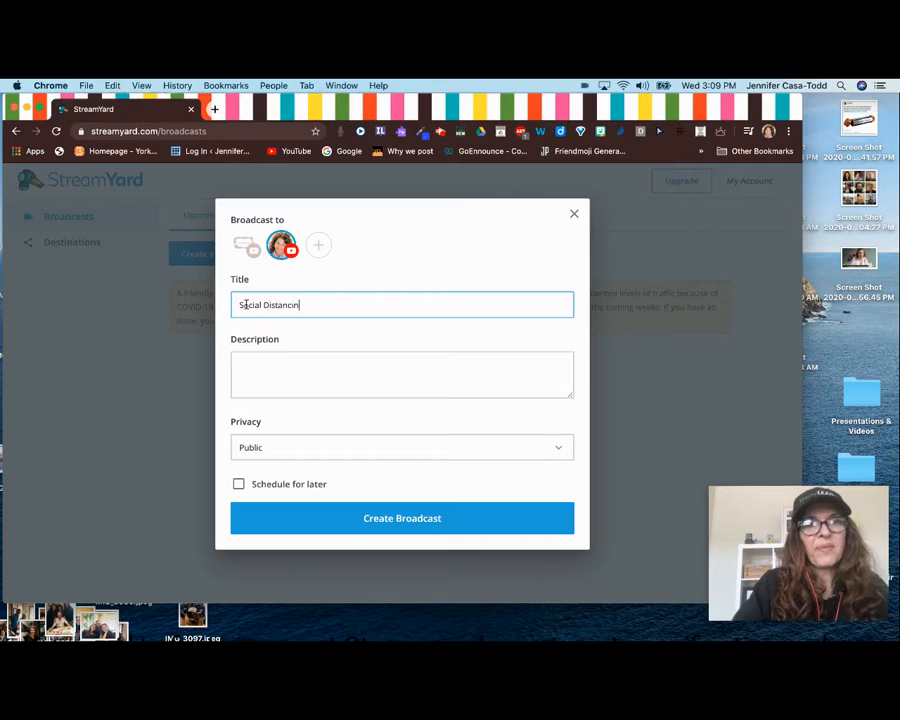
{"action": "type", "text": "g Trivia"}
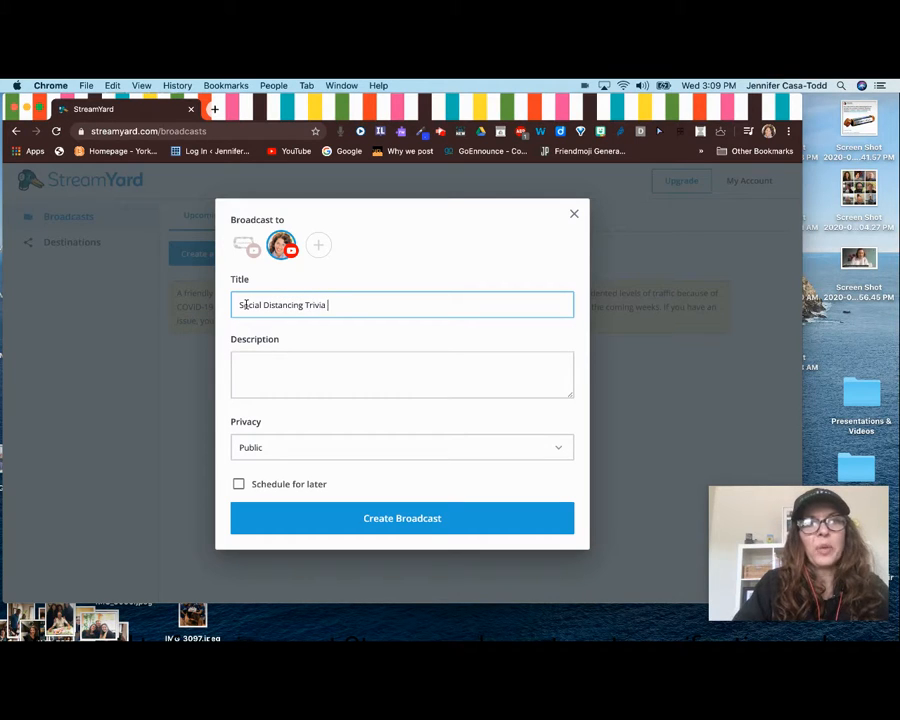
{"action": "type", "text": " Week 7"}
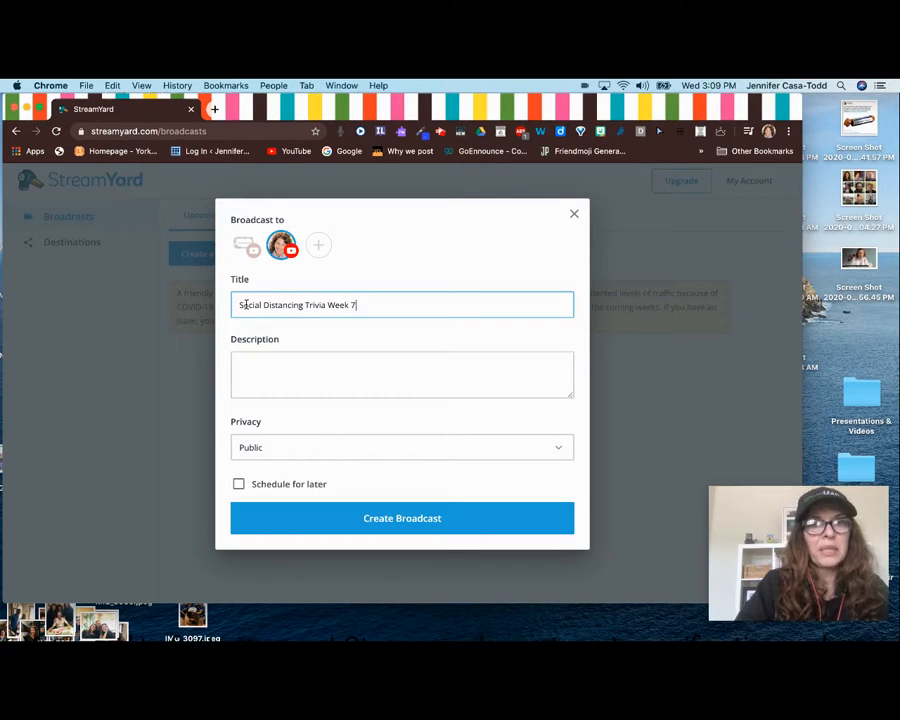
Enter "Join us!" as the broadcast description and choose Public as the privacy setting.
{"action": "left_click", "coordinate": [253, 362]}
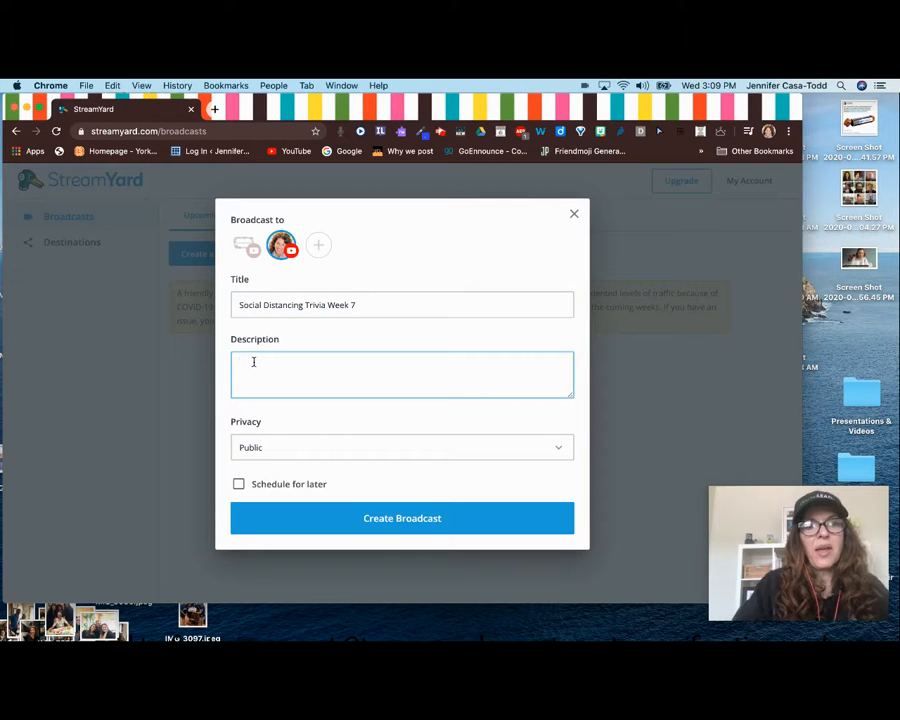
{"action": "type", "text": "Joi"}
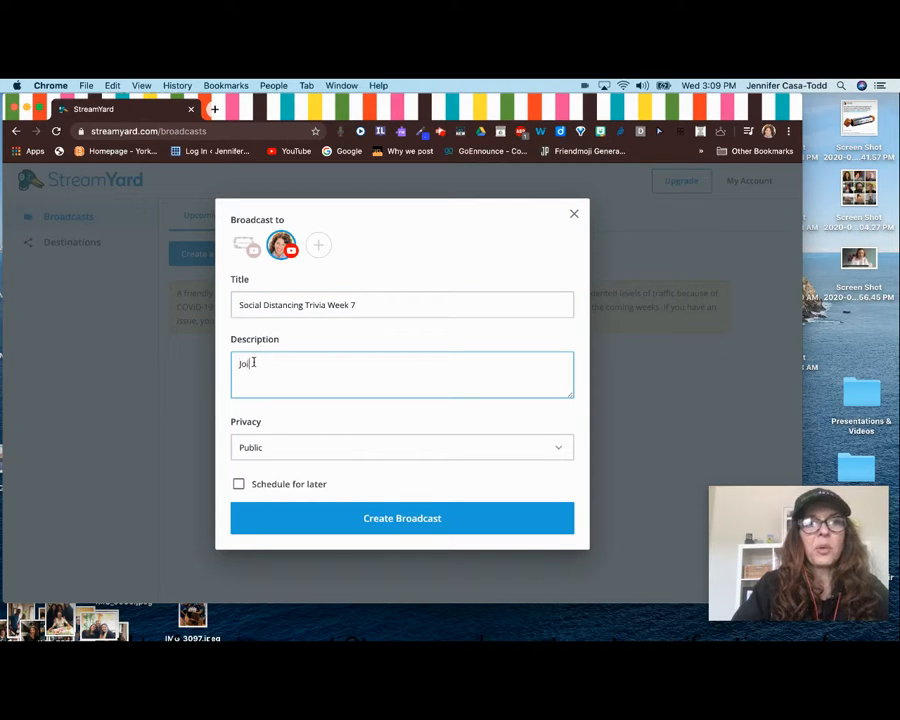
{"action": "type", "text": "n us!"}
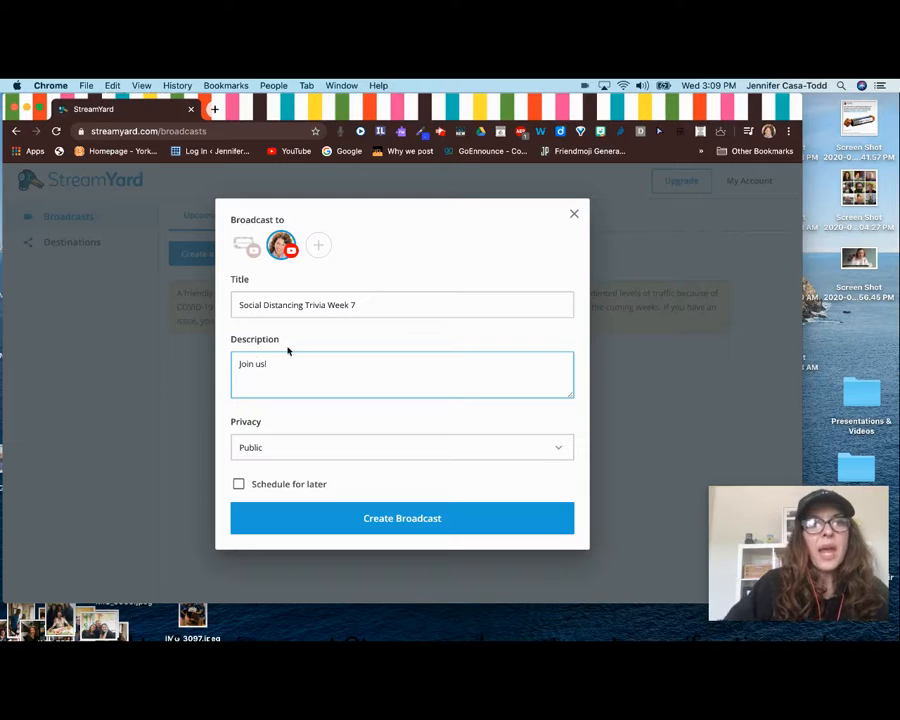
{"action": "left_click", "coordinate": [560, 450]}
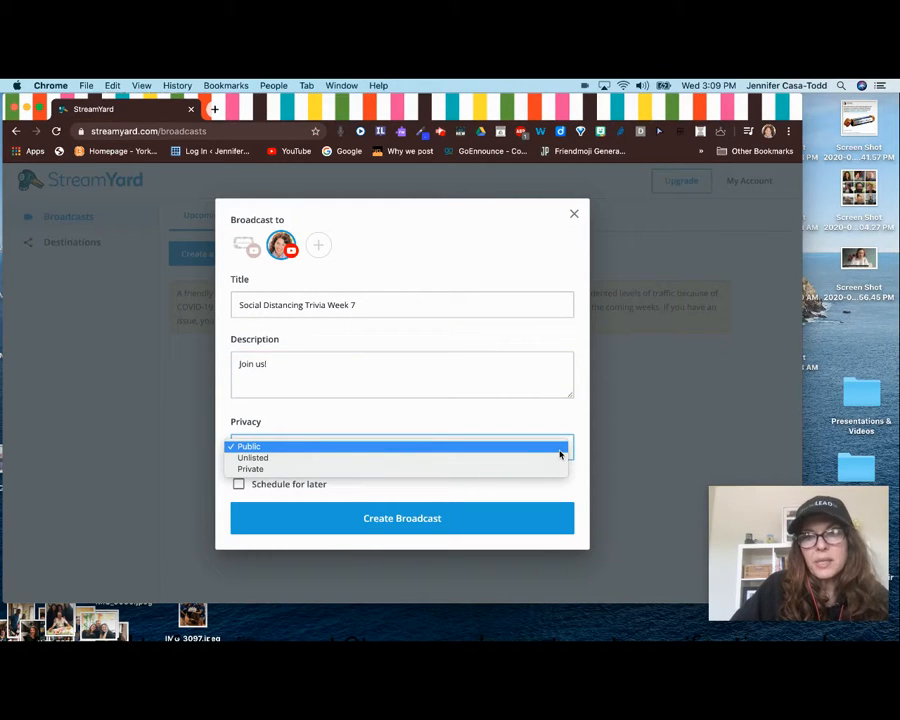
{"action": "left_click", "coordinate": [560, 448]}
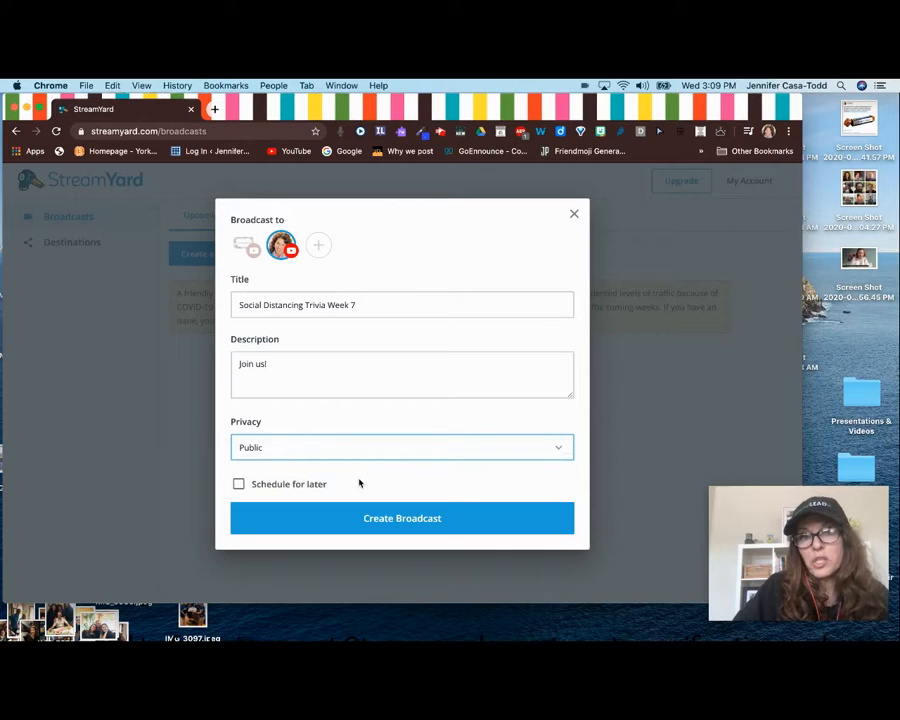
Mark the broadcast as scheduled for later and add "Social Distancing Trivia .jpg" from the desktop as its thumbnail.
{"action": "left_click", "coordinate": [239, 484]}
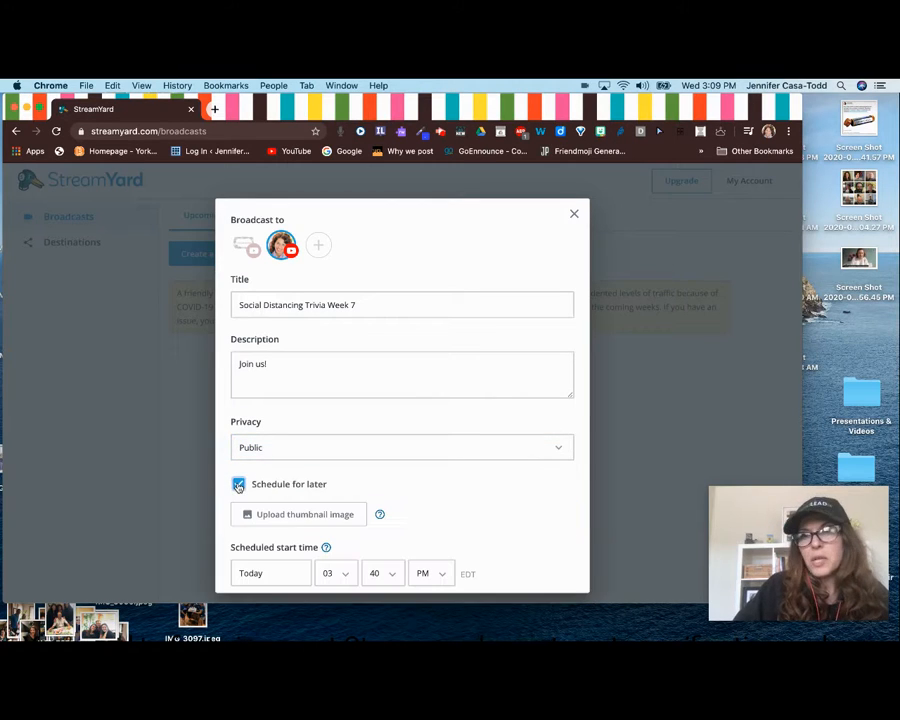
{"action": "scroll", "coordinate": [294, 485], "scroll_direction": "down", "scroll_amount": 2}
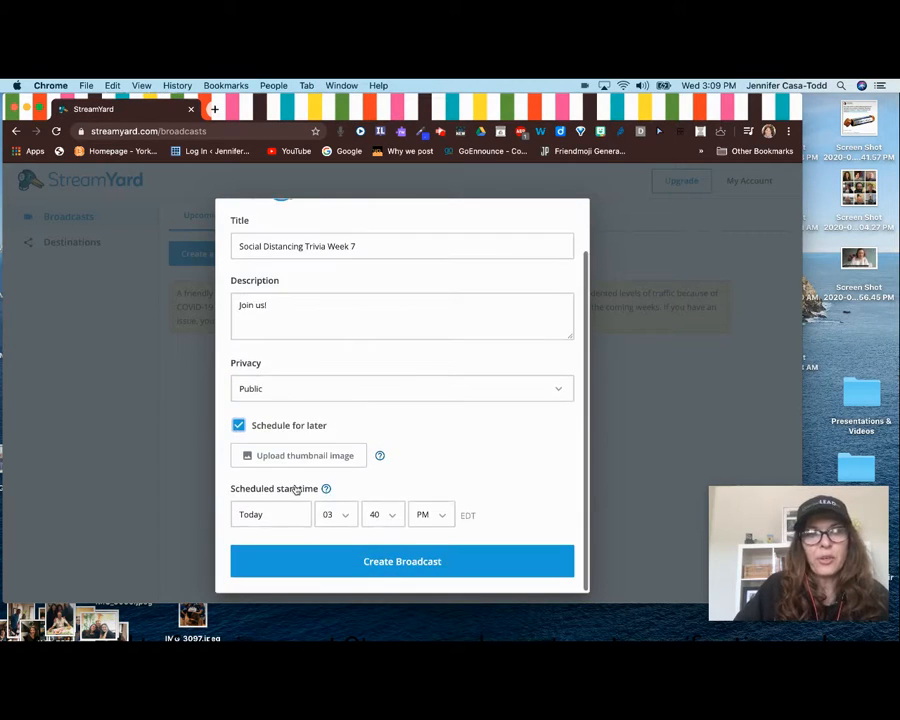
{"action": "left_click", "coordinate": [247, 456]}
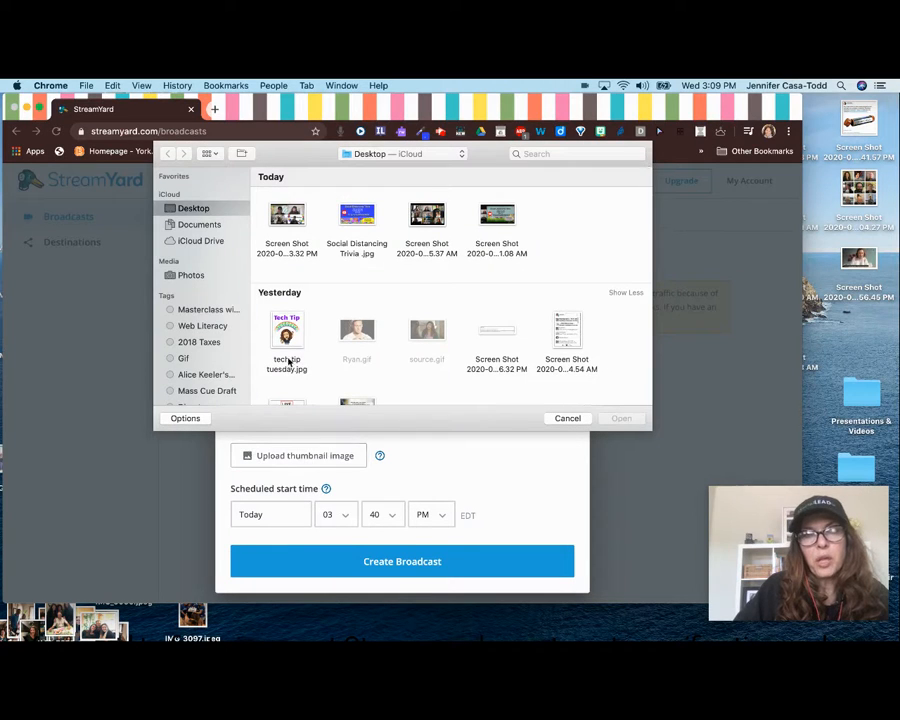
{"action": "left_click", "coordinate": [366, 220]}
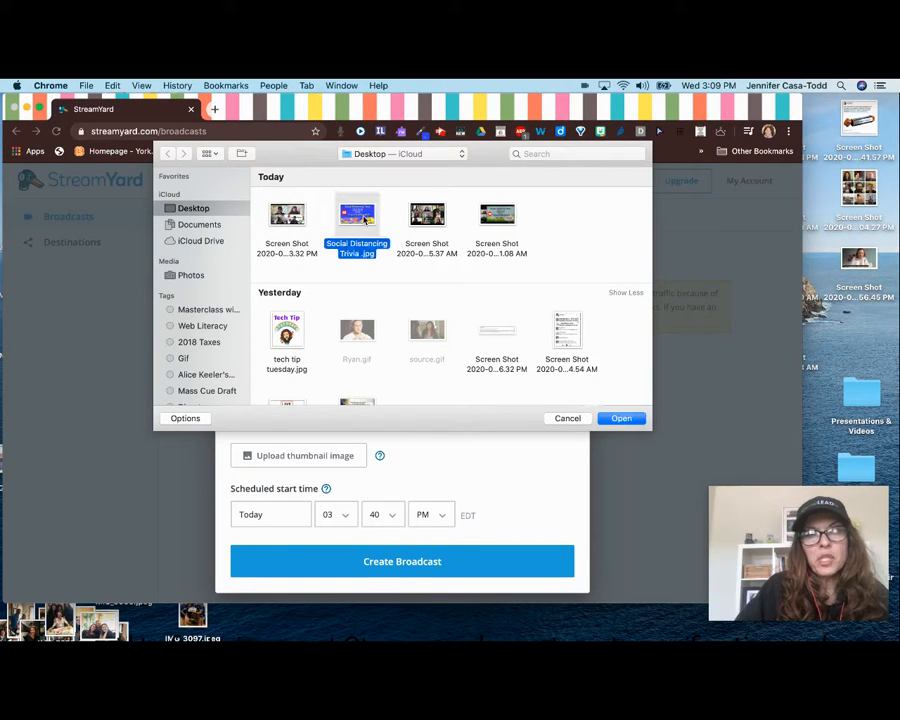
{"action": "left_click", "coordinate": [623, 419]}
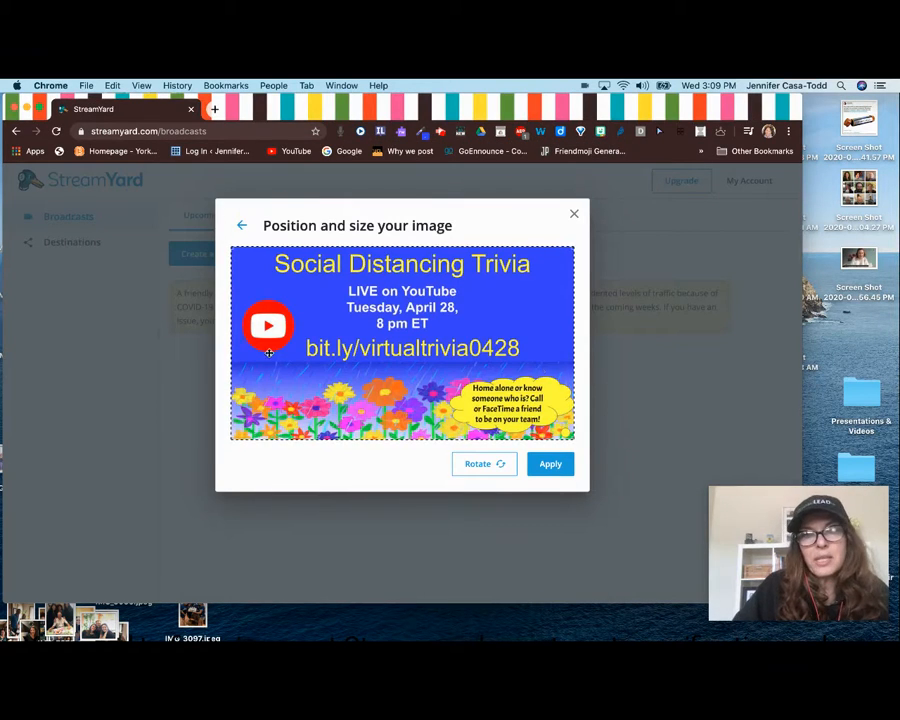
{"action": "left_click", "coordinate": [551, 466]}
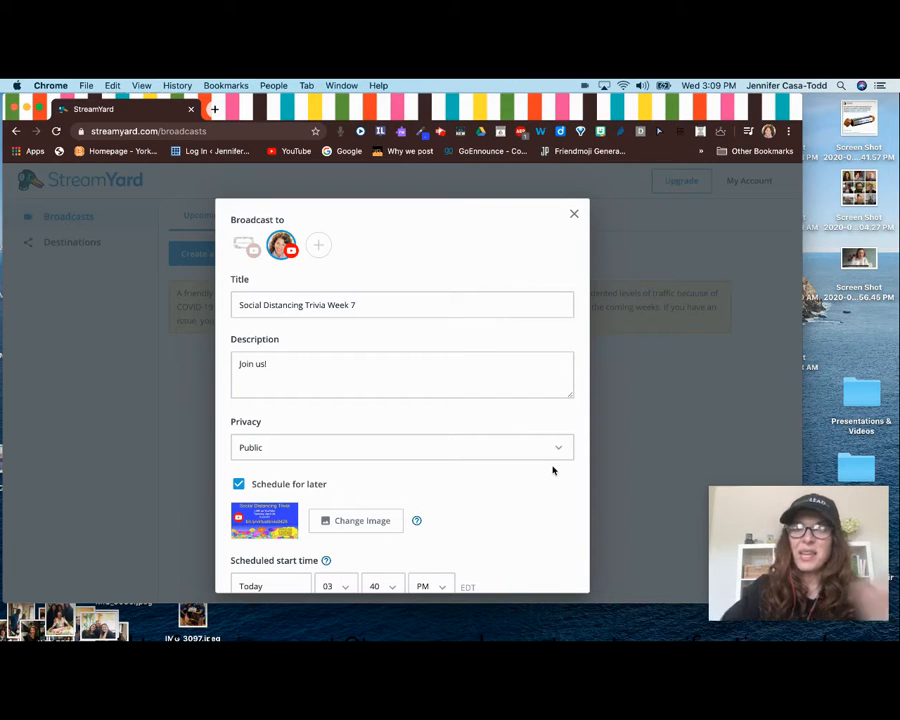
Schedule the start for Apr 28, 2020 at 08:00 PM and create the broadcast.
{"action": "scroll", "coordinate": [474, 526], "scroll_direction": "down", "scroll_amount": 2}
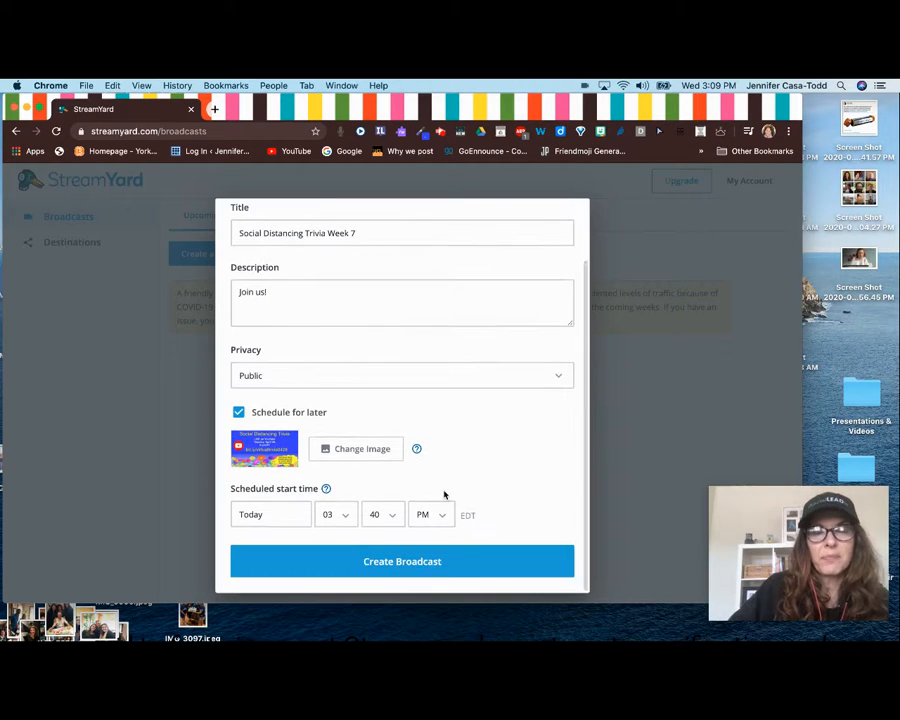
{"action": "left_click", "coordinate": [277, 515]}
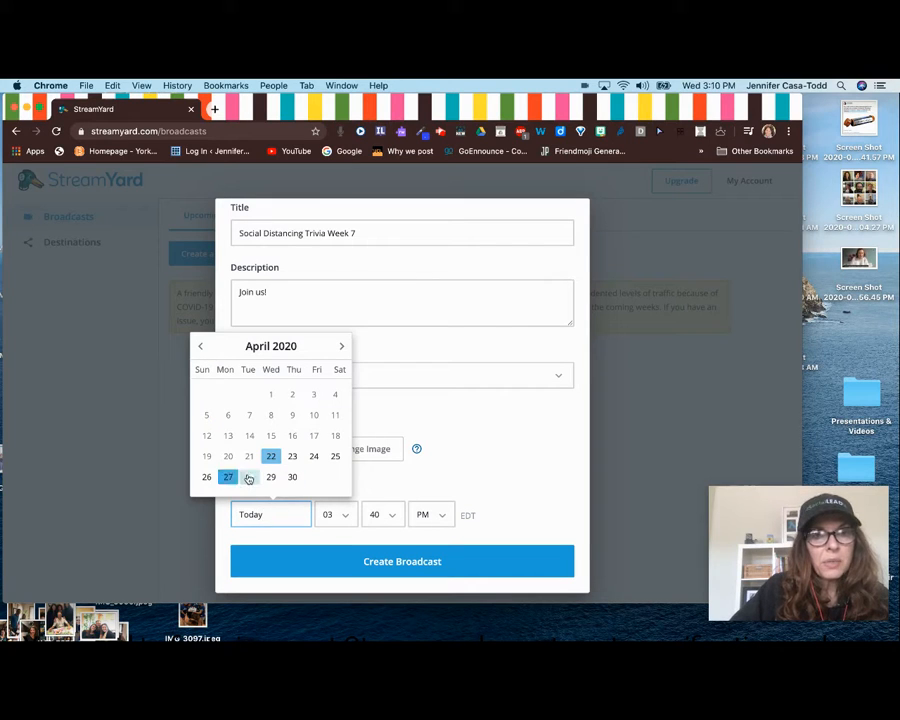
{"action": "left_click", "coordinate": [248, 477]}
{"action": "left_click", "coordinate": [336, 516]}
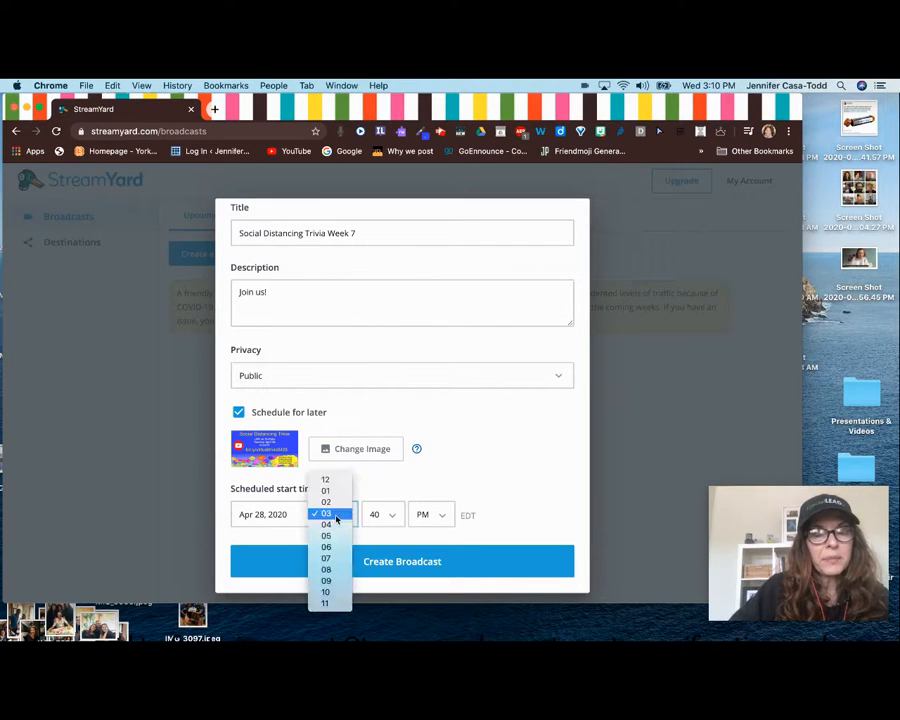
{"action": "left_click", "coordinate": [328, 569]}
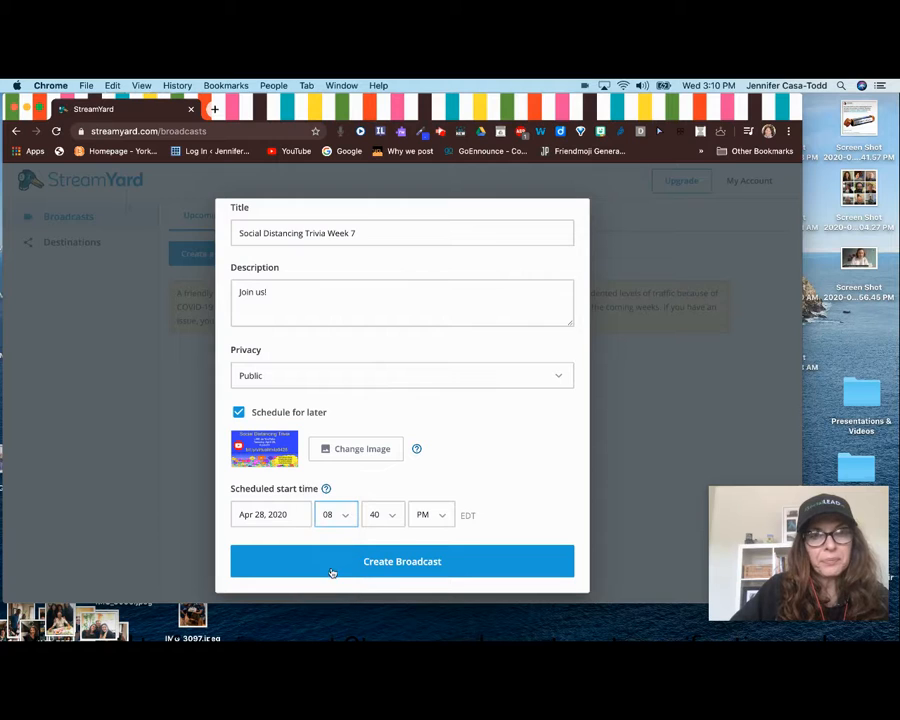
{"action": "left_click", "coordinate": [390, 516]}
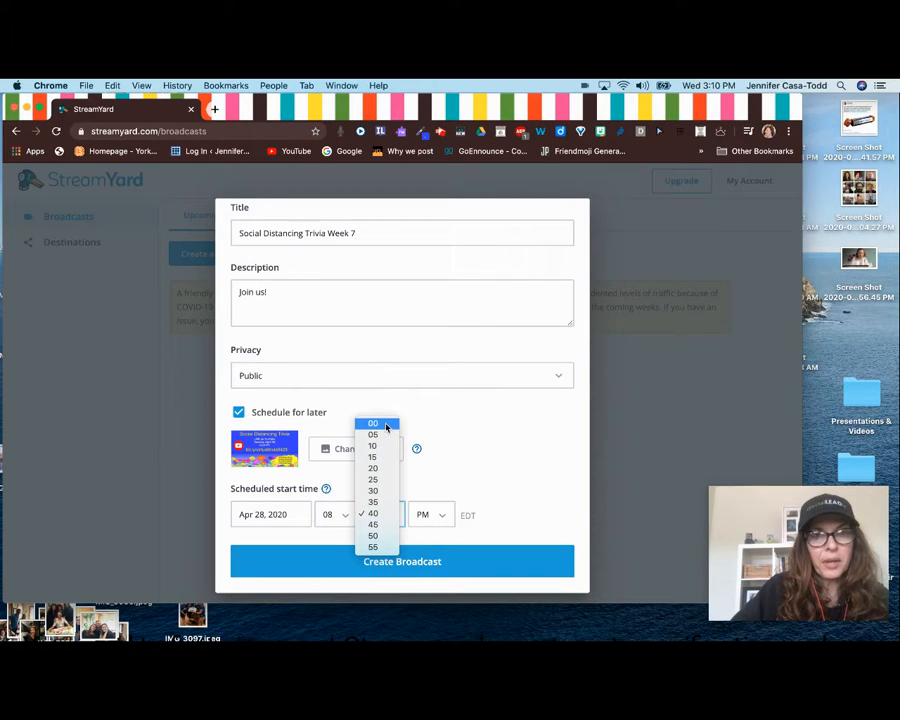
{"action": "left_click", "coordinate": [376, 422]}
{"action": "left_click", "coordinate": [411, 563]}
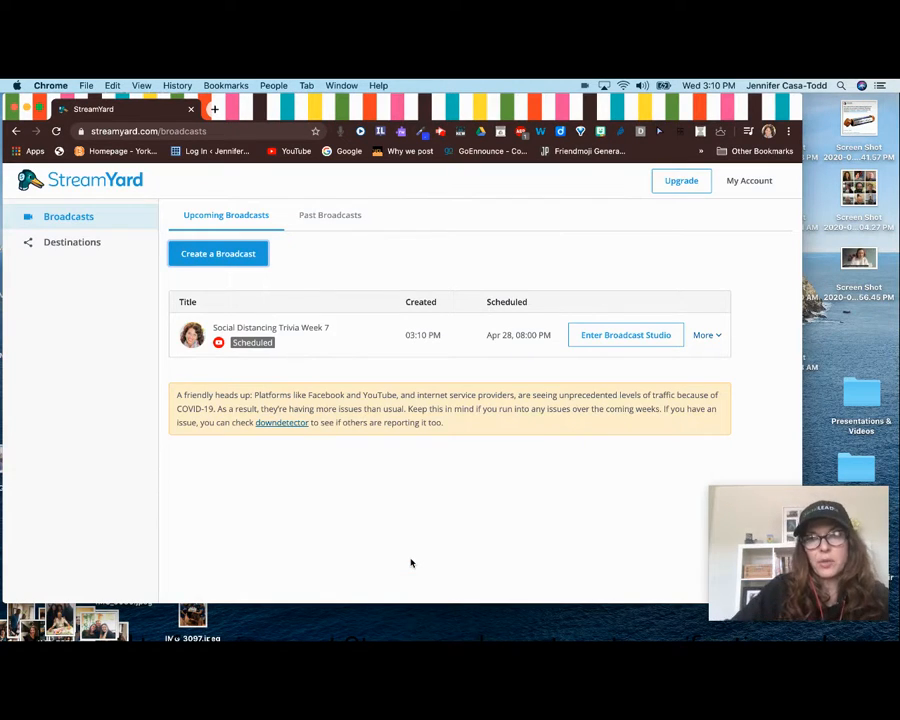
Open the YouTube page of the scheduled Social Distancing Trivia Week 7 broadcast.
{"action": "left_click", "coordinate": [719, 338]}
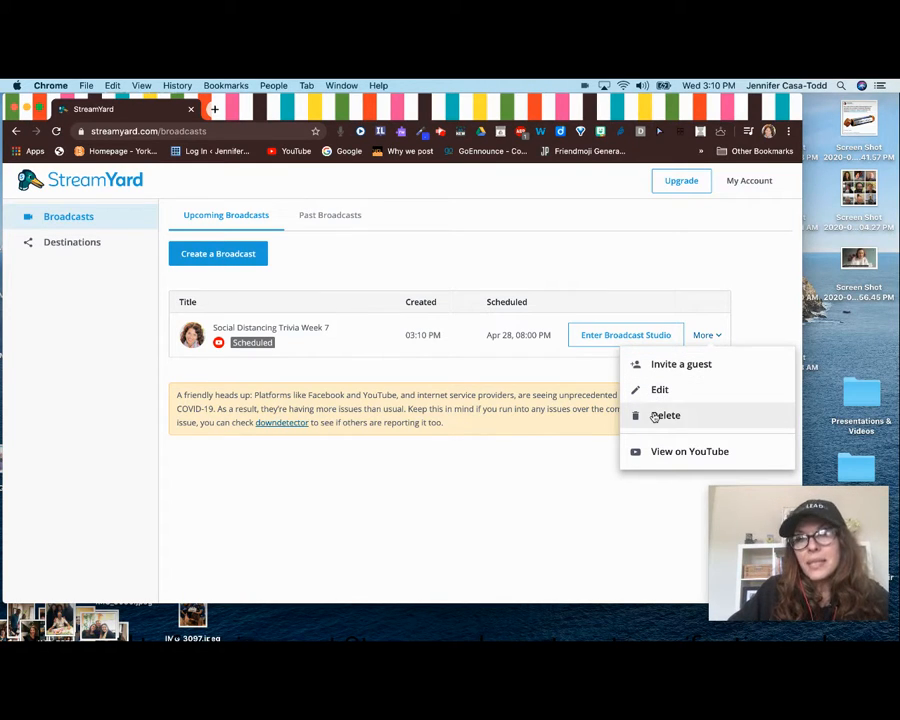
{"action": "left_click", "coordinate": [661, 455]}
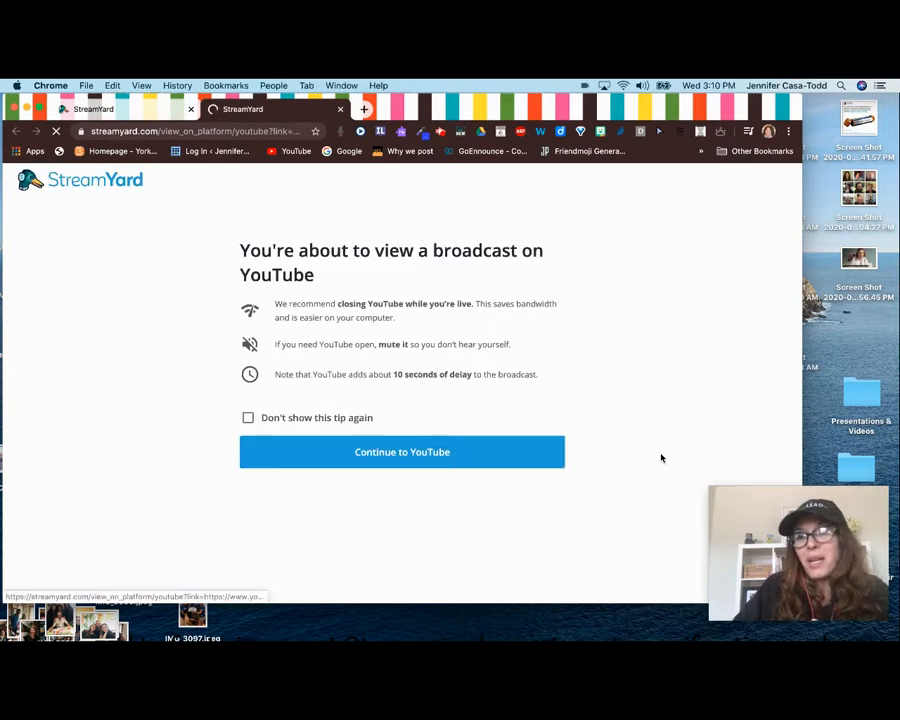
{"action": "left_click", "coordinate": [416, 455]}
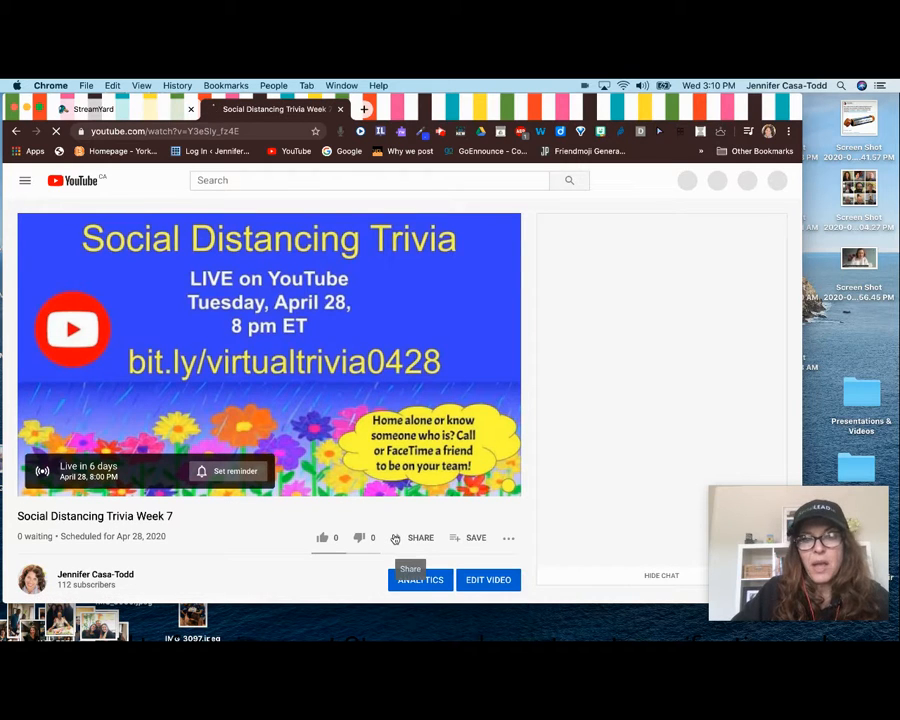
View the embed code in the YouTube video's sharing options, then close it.
{"action": "left_click", "coordinate": [396, 538]}
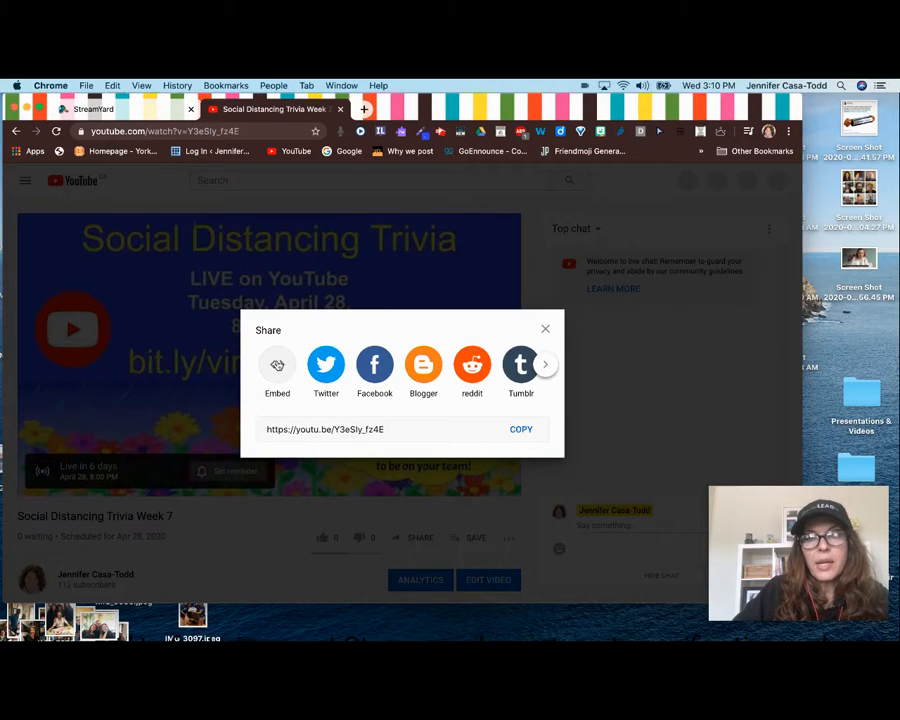
{"action": "left_click", "coordinate": [277, 364]}
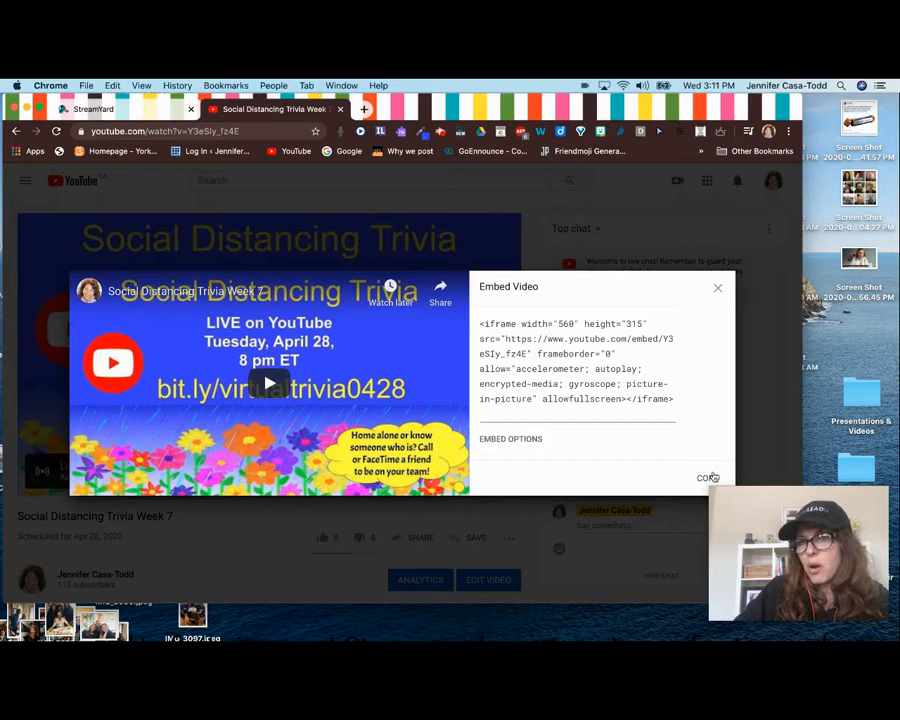
{"action": "left_click", "coordinate": [715, 285]}
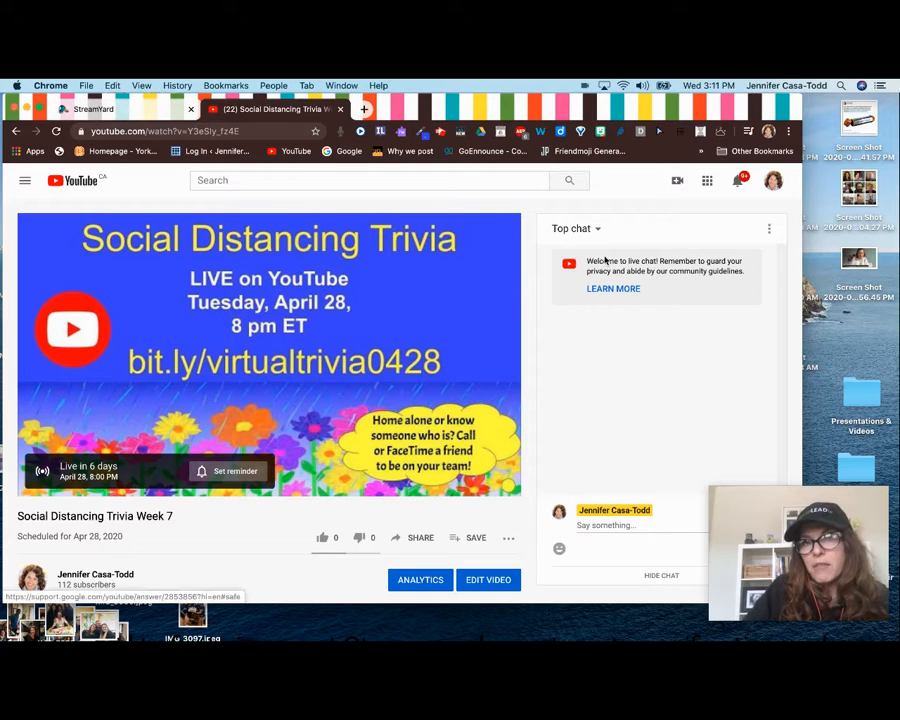
Return to StreamYard, enter the broadcast studio for Social Distancing Trivia Week 7, and add the host's camera to the stream.
{"action": "left_click", "coordinate": [585, 524]}
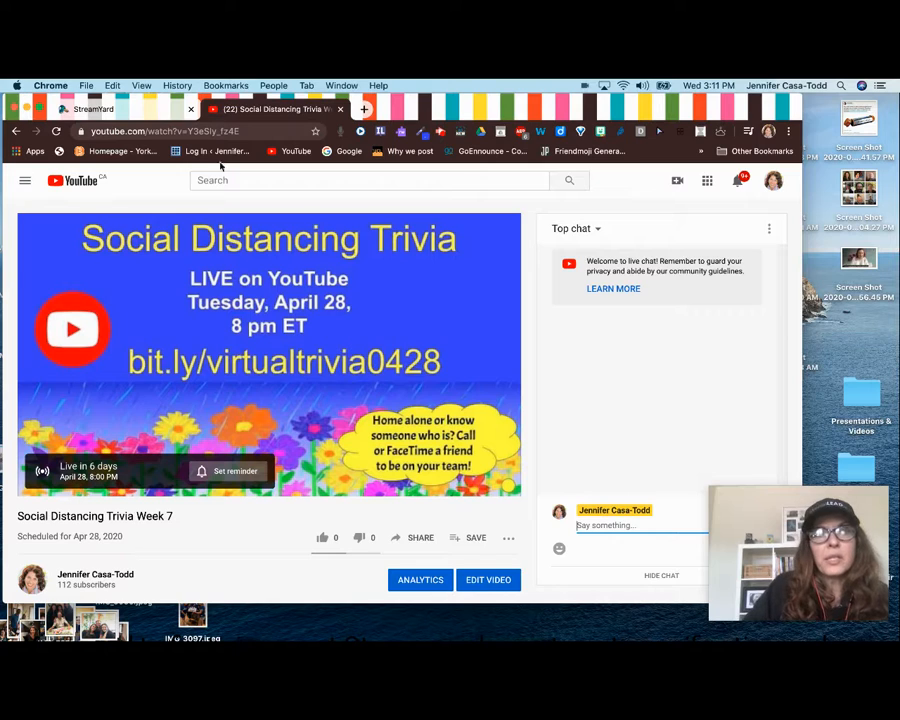
{"action": "left_click", "coordinate": [147, 111]}
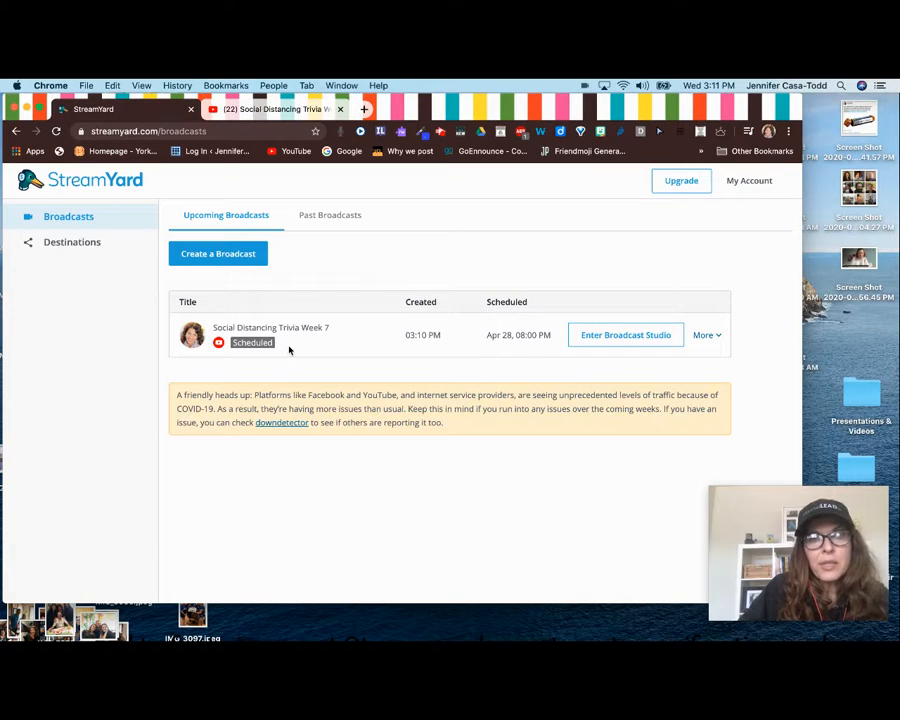
{"action": "left_click", "coordinate": [605, 335]}
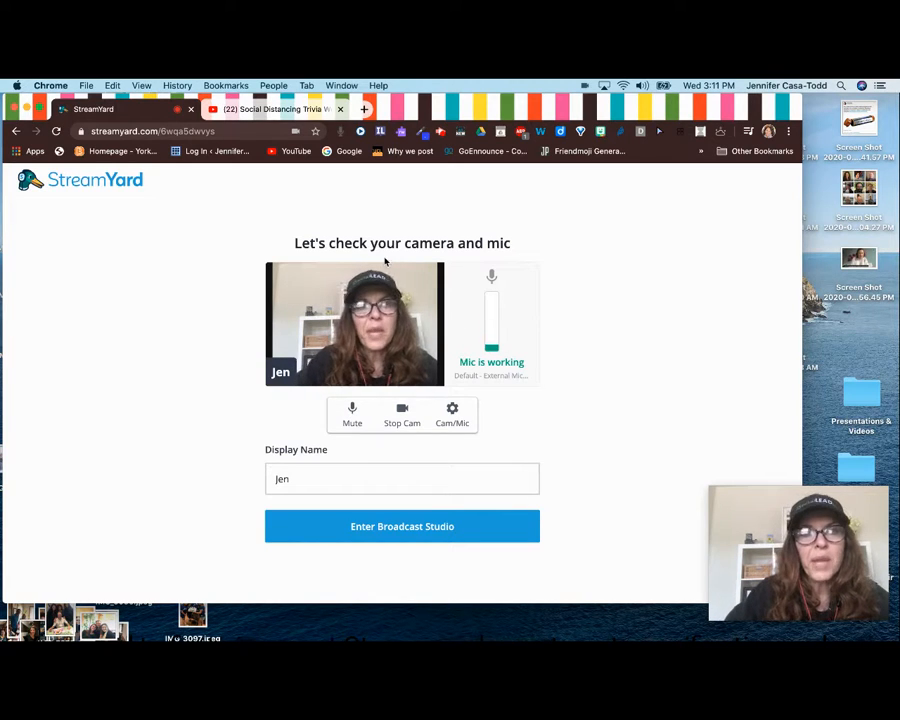
{"action": "mouse_move", "coordinate": [422, 256]}
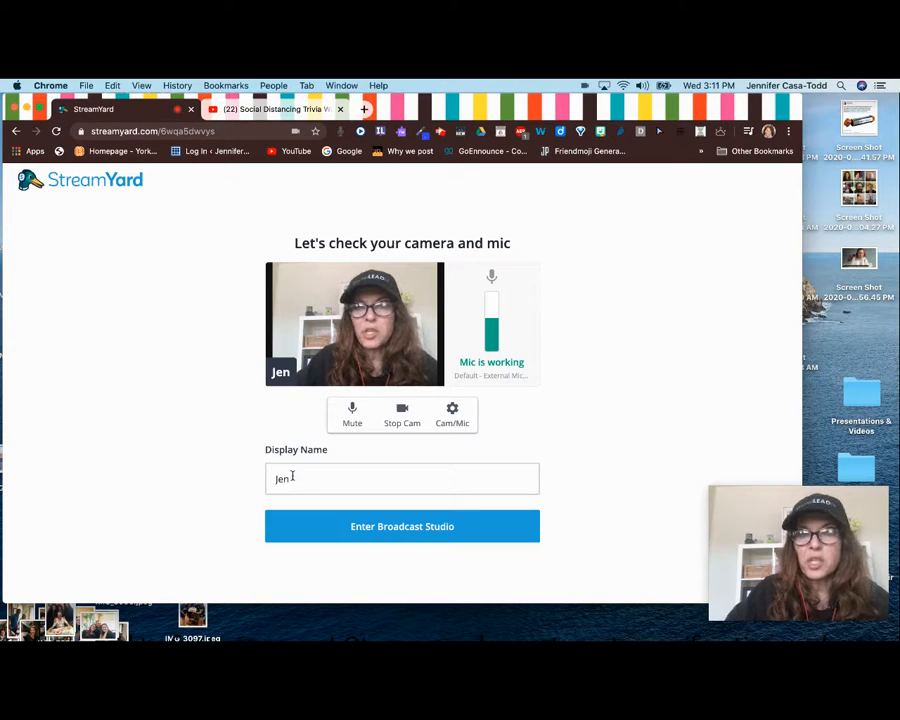
{"action": "left_click", "coordinate": [407, 533]}
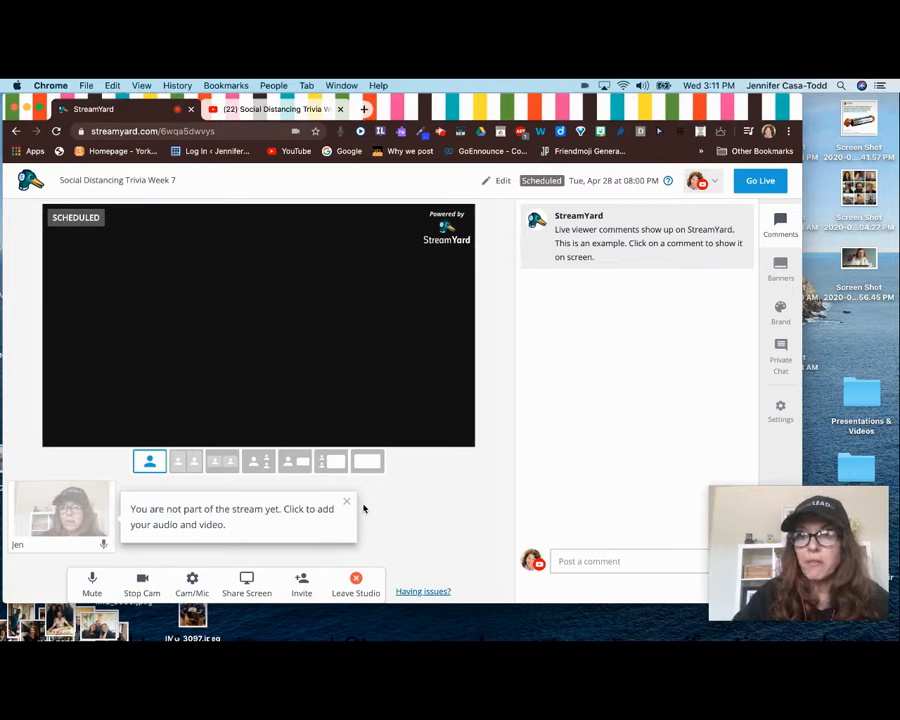
{"action": "mouse_move", "coordinate": [61, 502]}
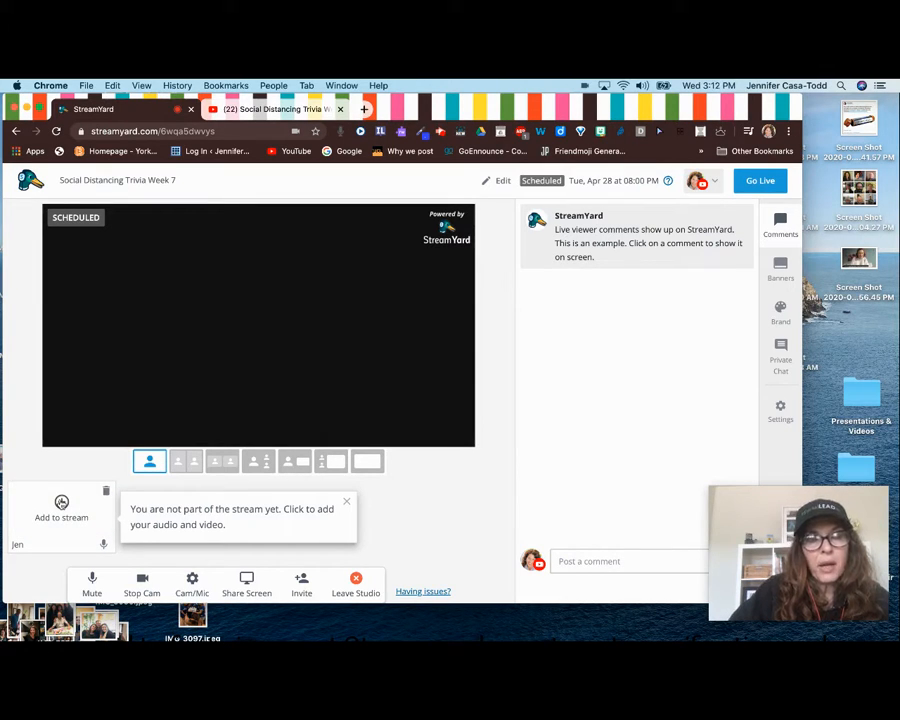
{"action": "left_click", "coordinate": [61, 502]}
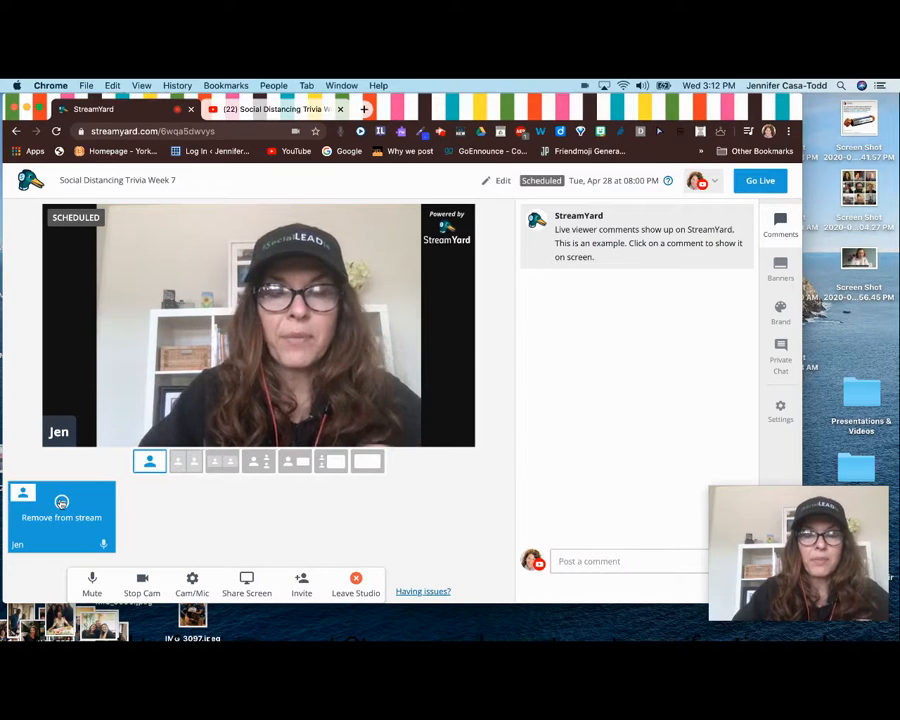
Share the entire Screen 2 in the broadcast studio.
{"action": "left_click", "coordinate": [246, 580]}
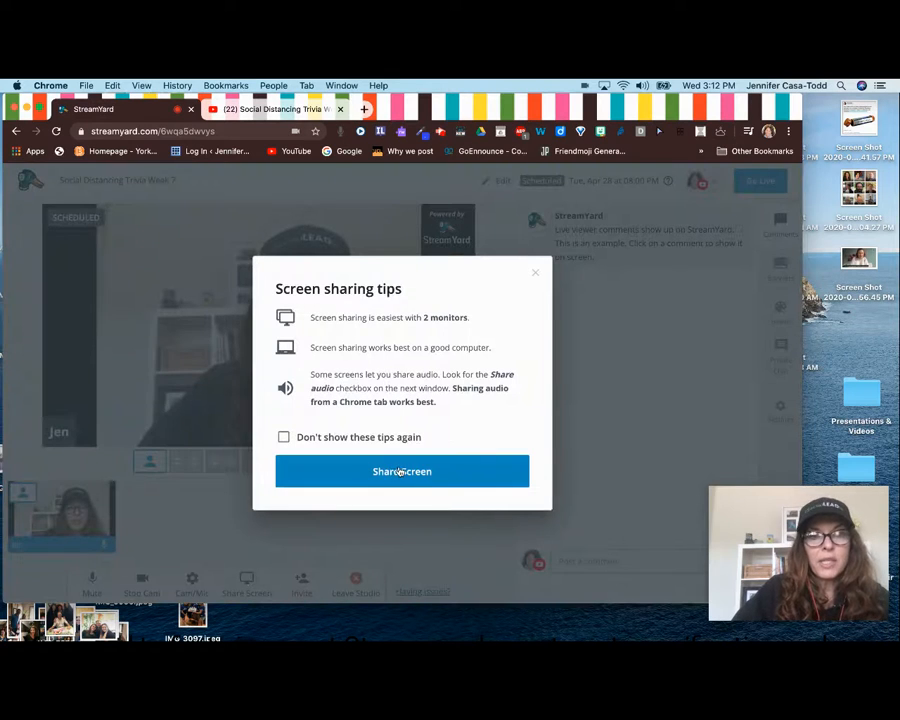
{"action": "left_click", "coordinate": [398, 473]}
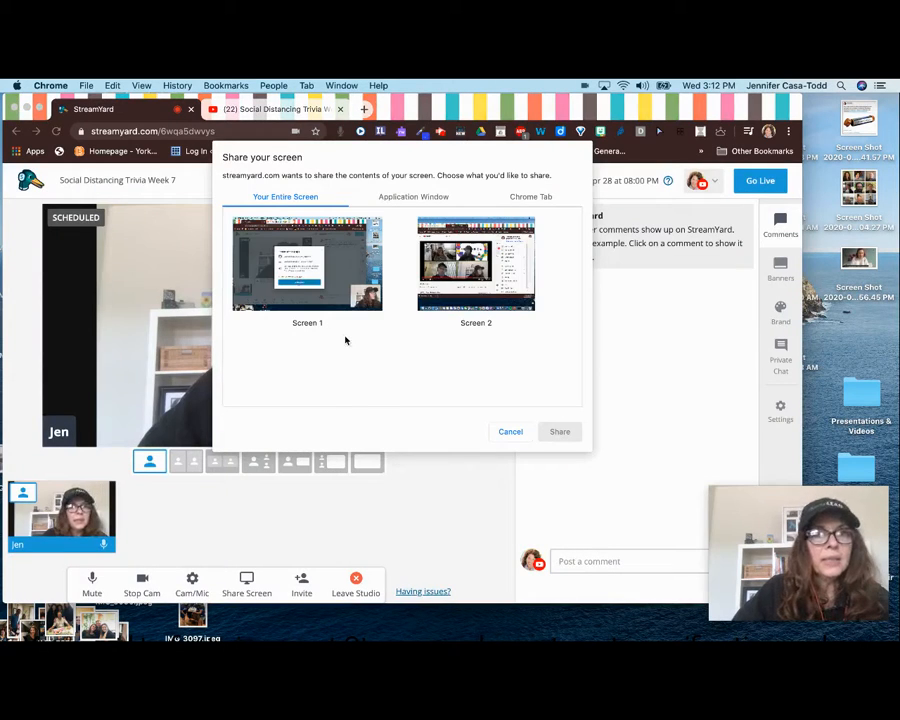
{"action": "left_click", "coordinate": [459, 285]}
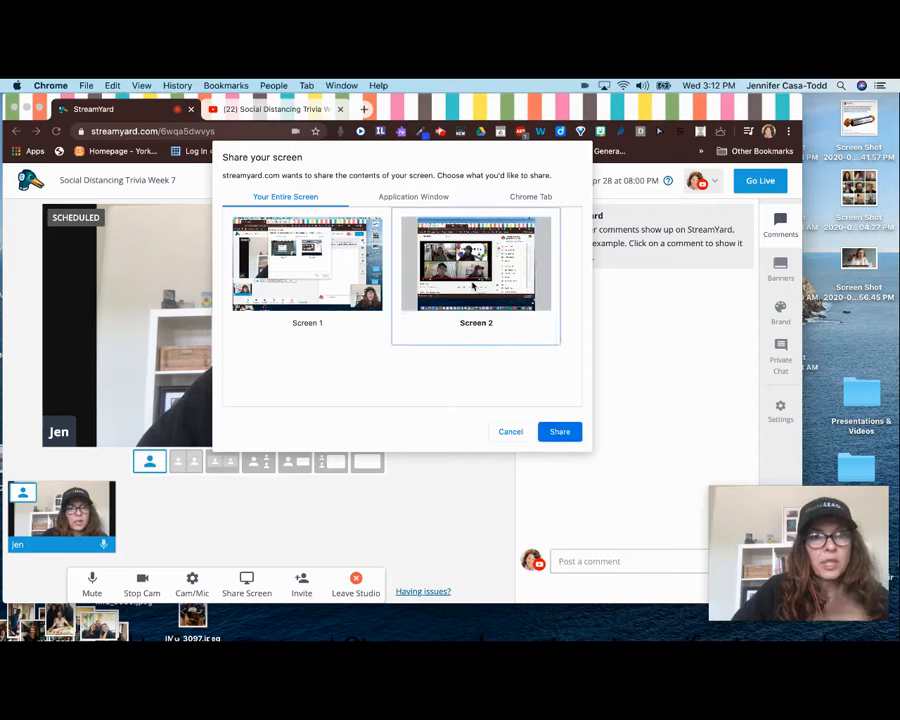
{"action": "left_click", "coordinate": [557, 432]}
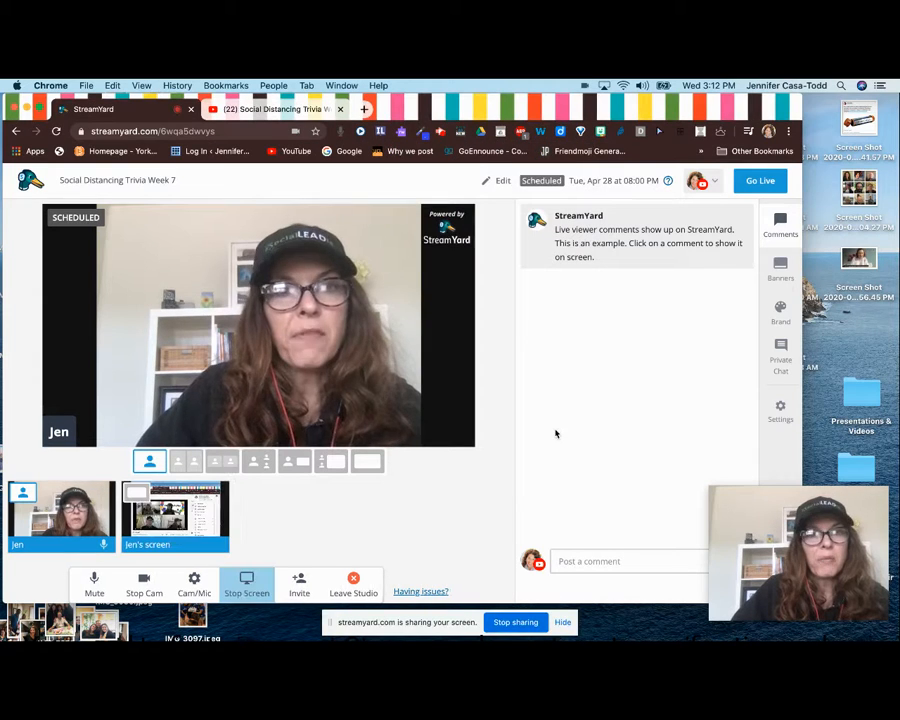
{"action": "mouse_move", "coordinate": [175, 503]}
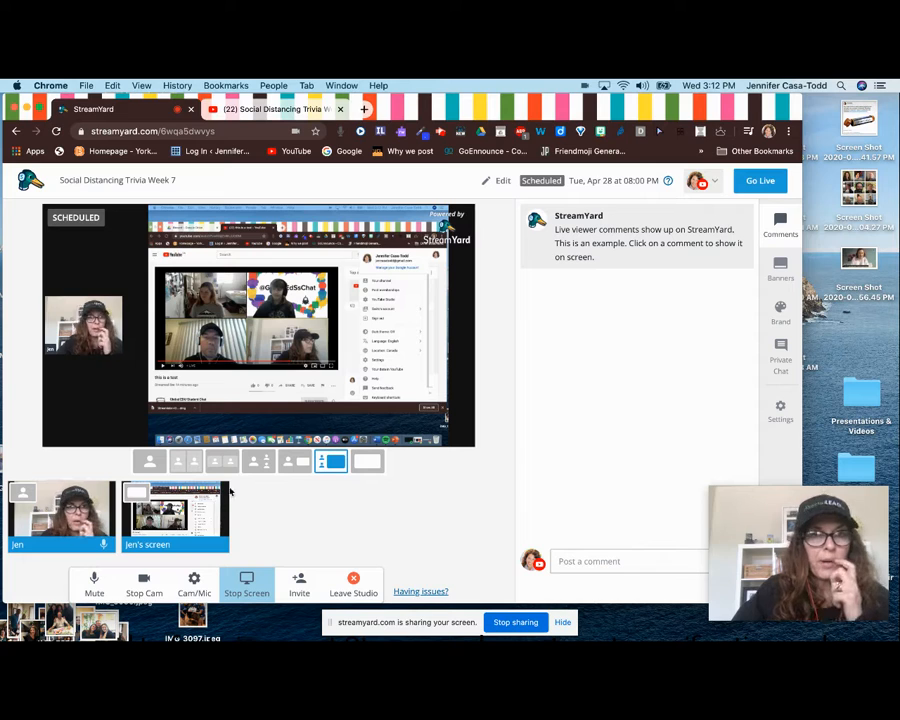
Try the stream layouts combining camera and shared screen, including the screen-only one, and finish on the first two-person side-by-side layout.
{"action": "left_click", "coordinate": [189, 460]}
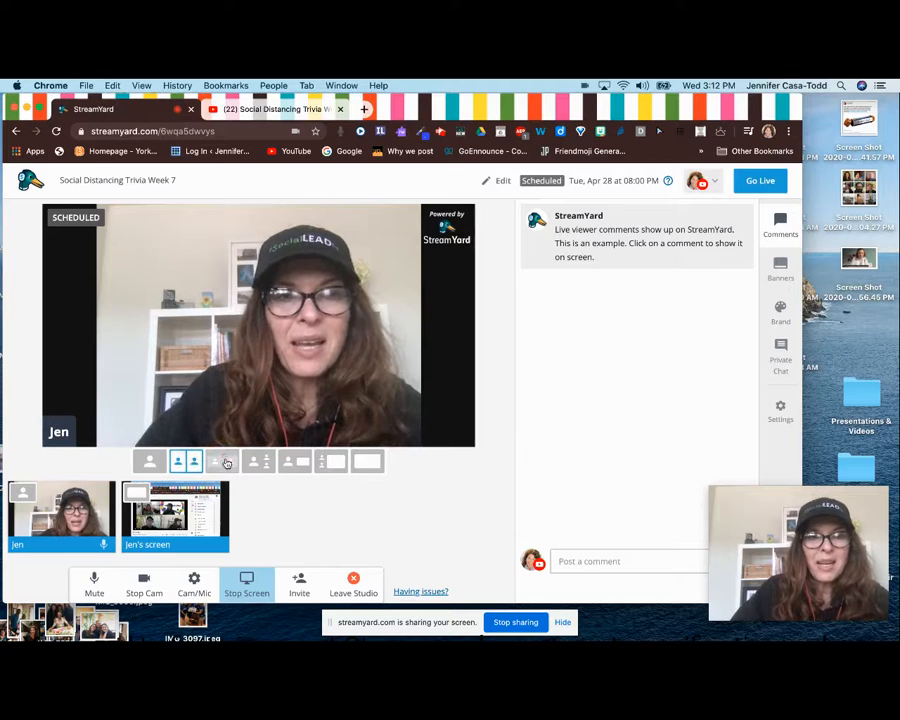
{"action": "left_click", "coordinate": [224, 462]}
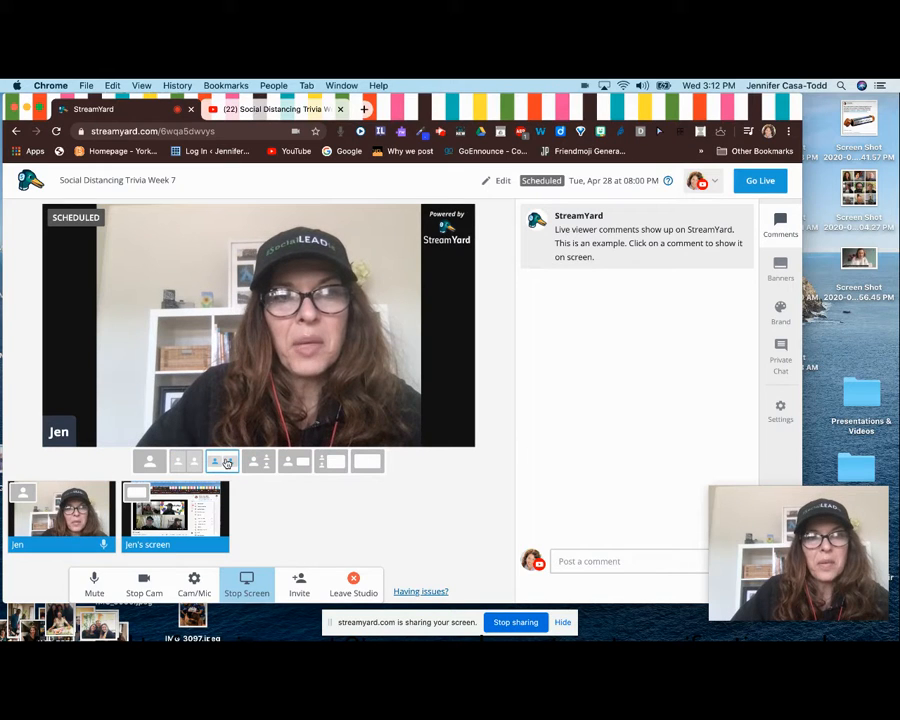
{"action": "left_click", "coordinate": [292, 463]}
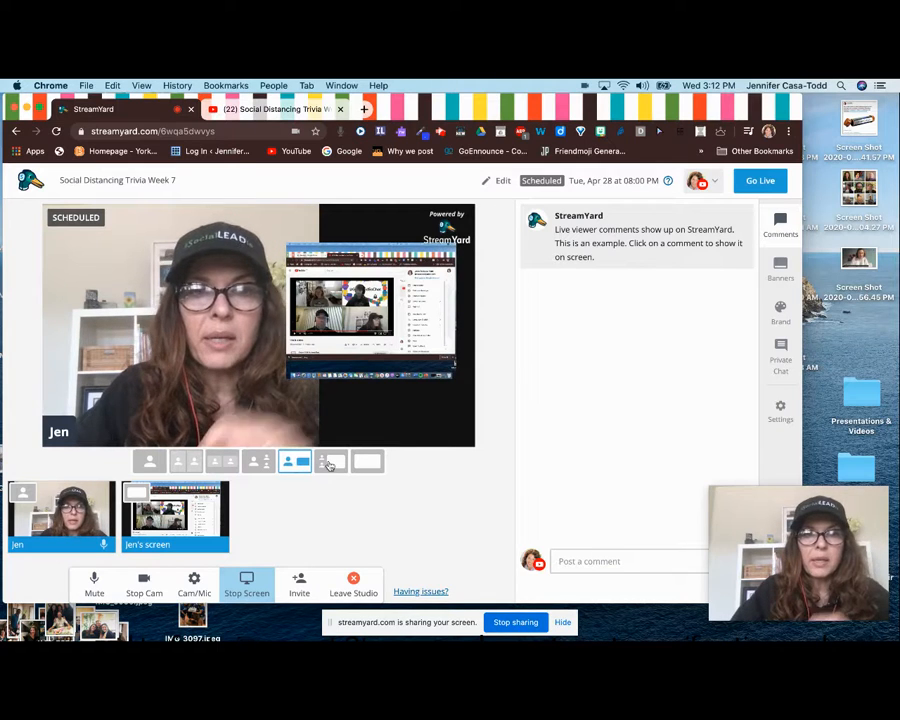
{"action": "left_click", "coordinate": [333, 462]}
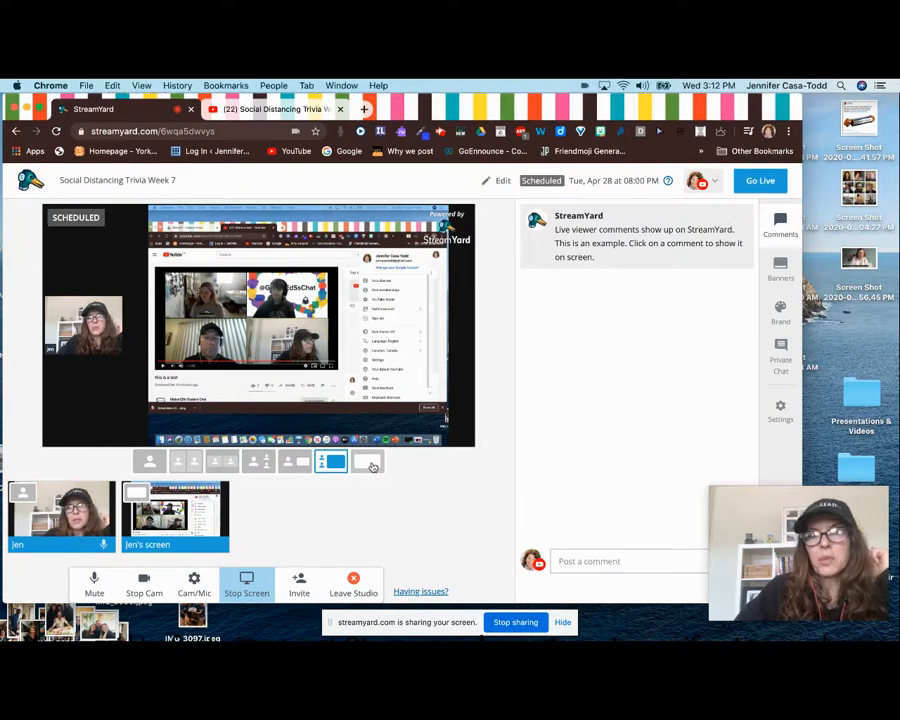
{"action": "left_click", "coordinate": [370, 465]}
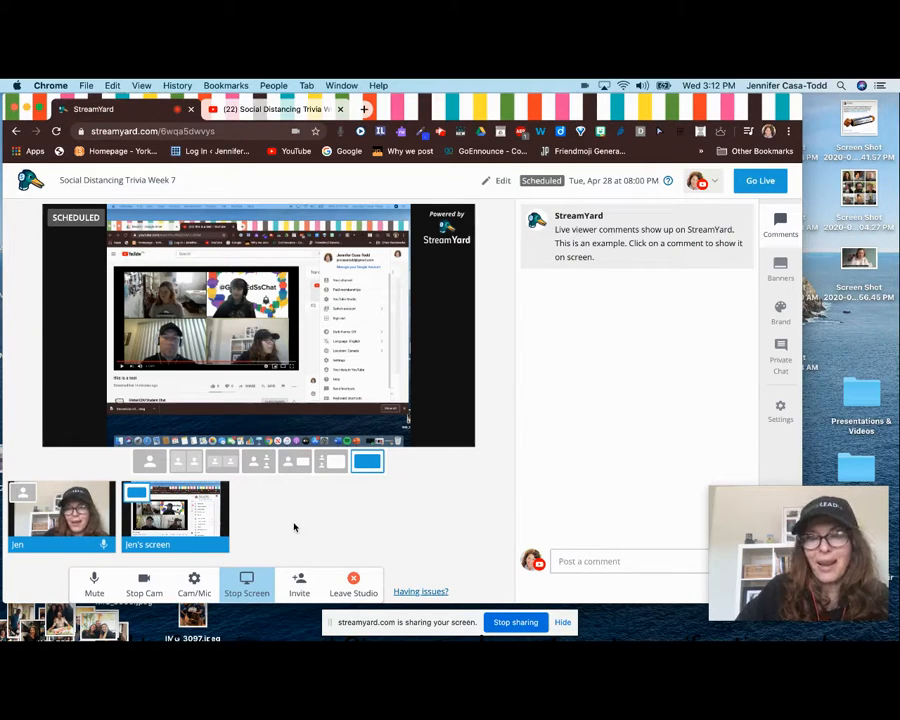
{"action": "left_click", "coordinate": [186, 459]}
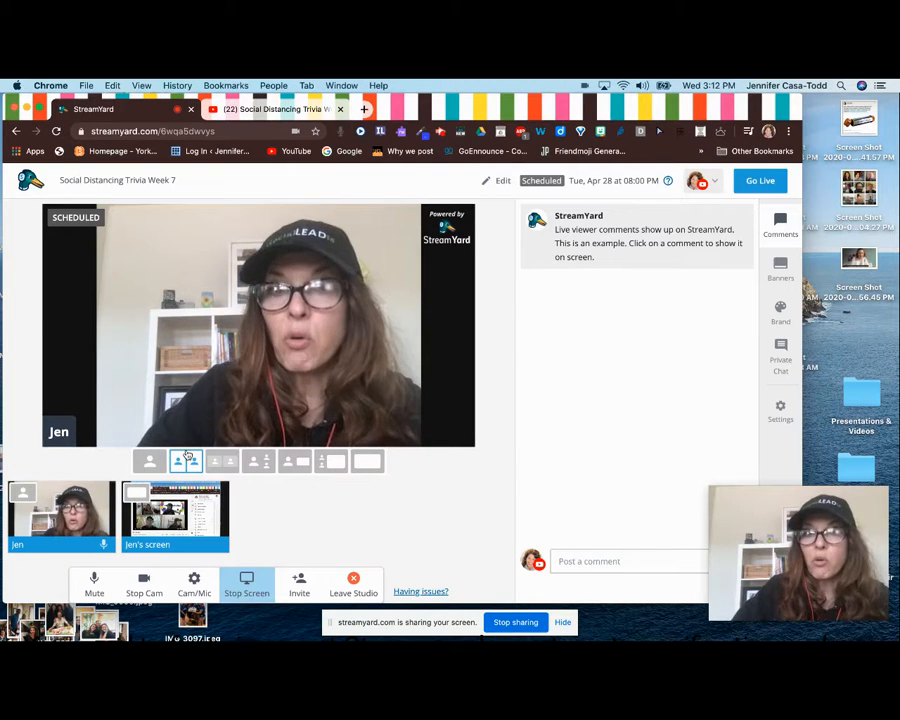
{"action": "mouse_move", "coordinate": [783, 494]}
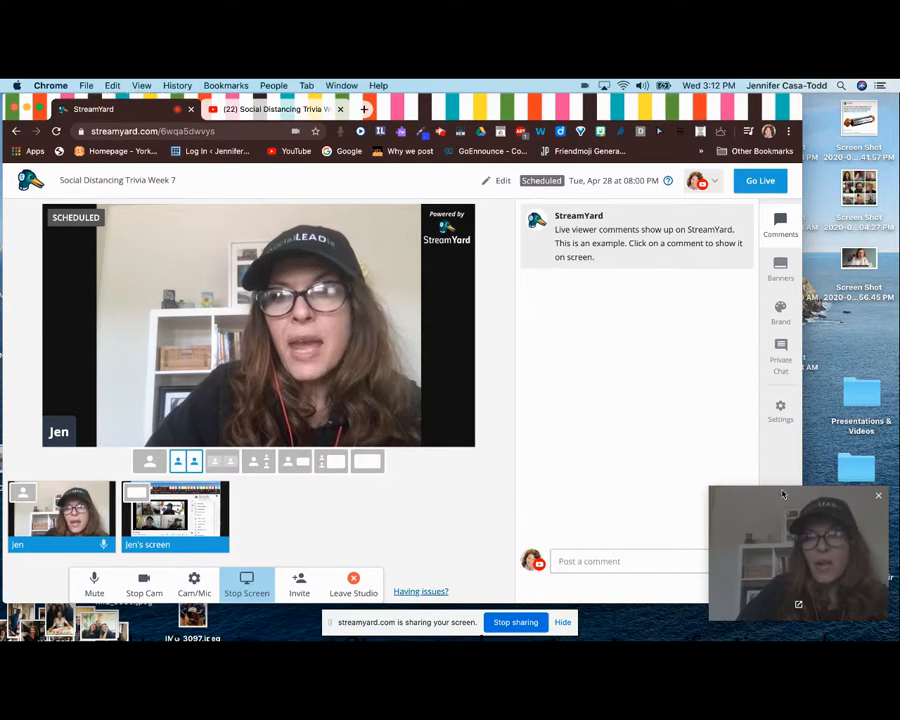
{"action": "left_click", "coordinate": [879, 497]}
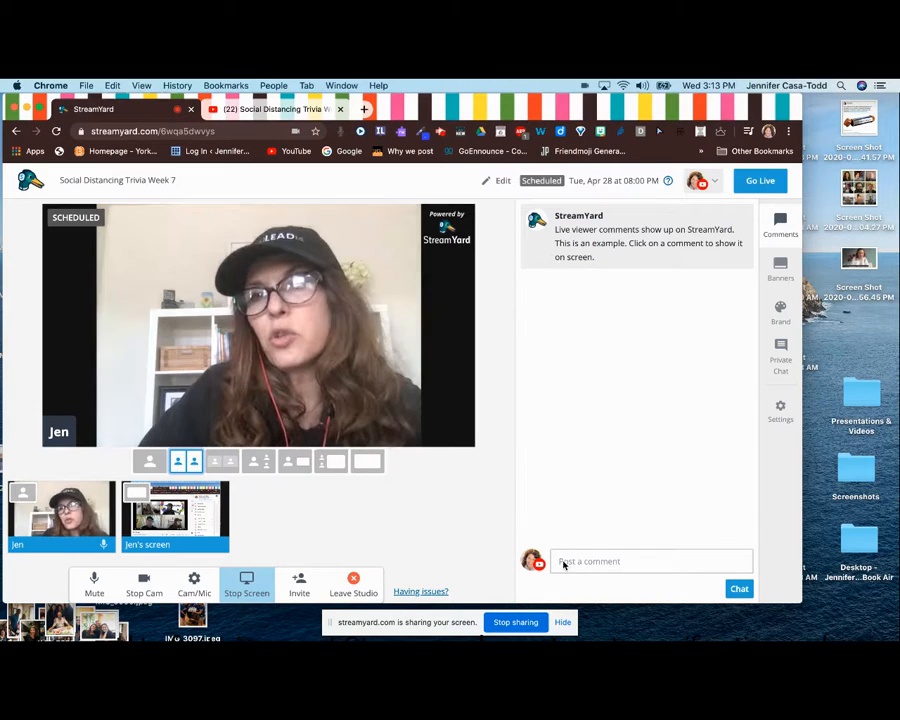
Add a non-scrolling banner reading "Use to emphasize something" to the example banners.
{"action": "left_click", "coordinate": [780, 266]}
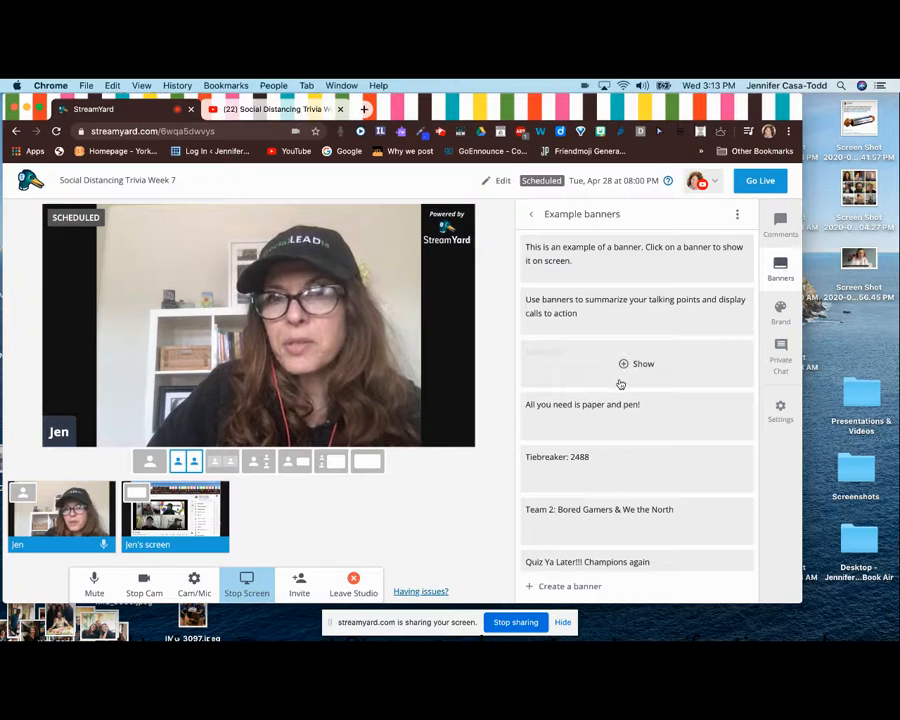
{"action": "scroll", "coordinate": [620, 384], "scroll_direction": "down", "scroll_amount": 1}
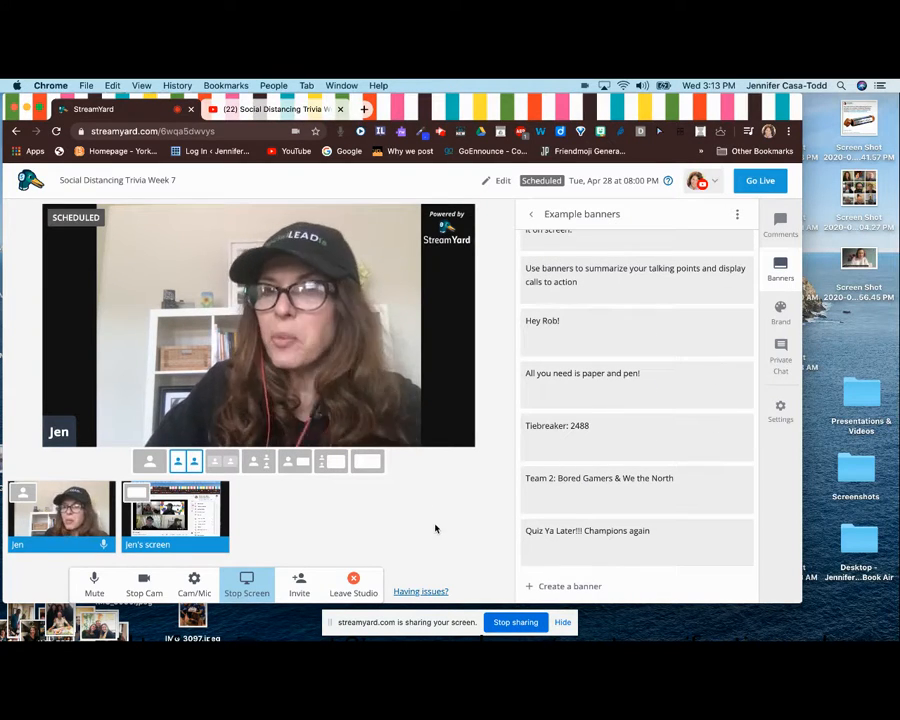
{"action": "mouse_move", "coordinate": [635, 450]}
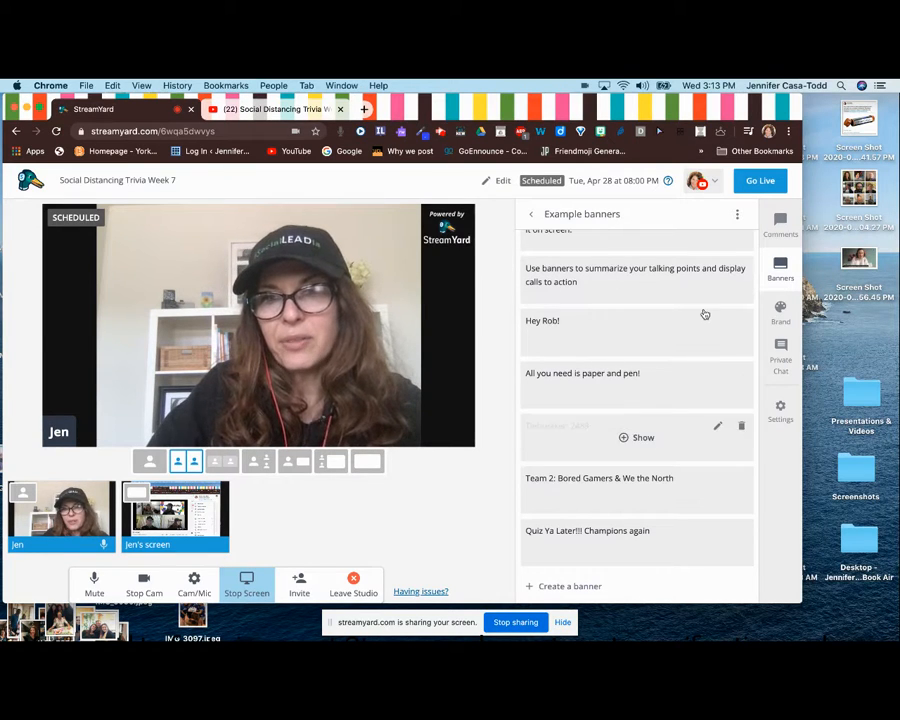
{"action": "left_click", "coordinate": [569, 587]}
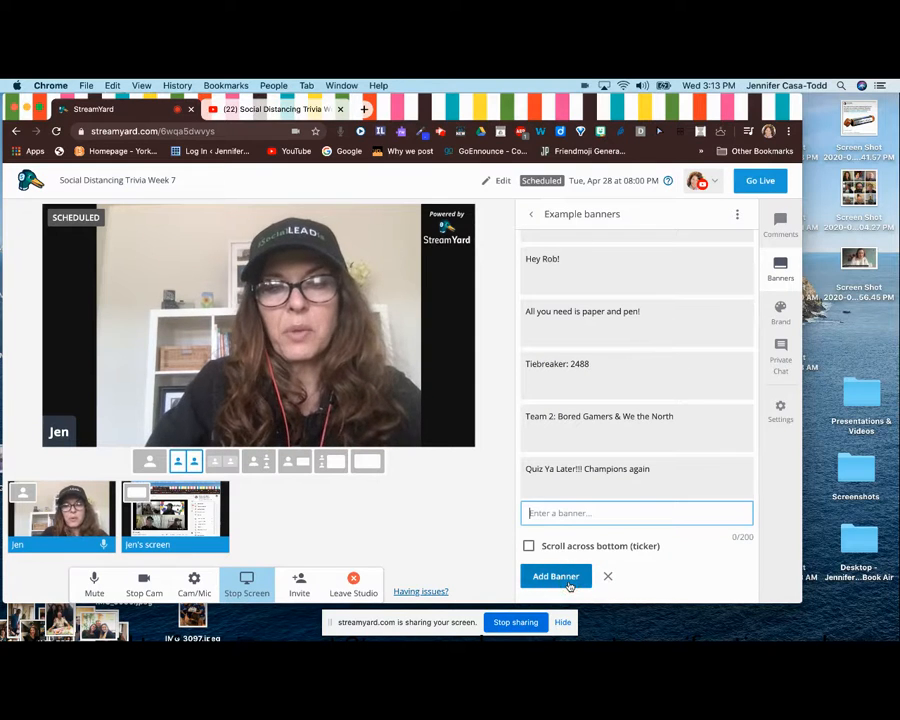
{"action": "type", "text": "Use to emphasize something"}
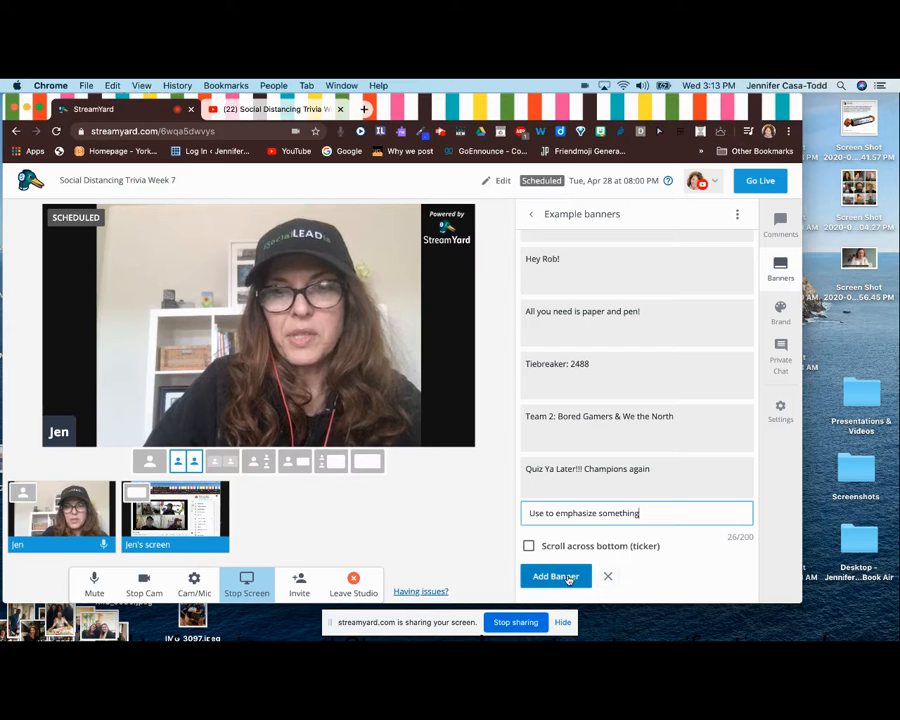
{"action": "left_click", "coordinate": [566, 577]}
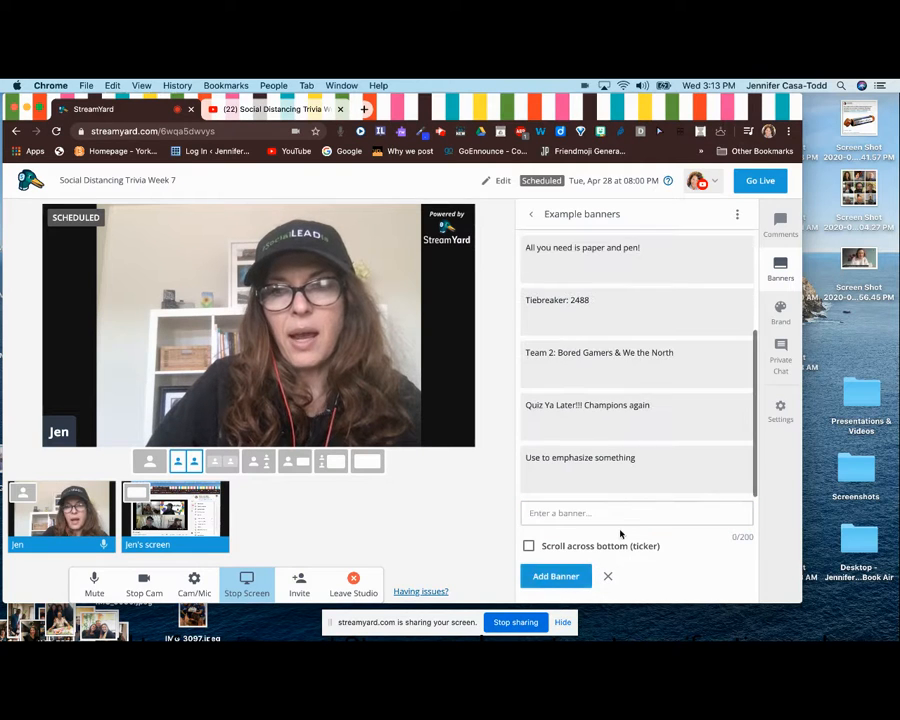
Show the "Use to emphasize something" banner on the stream, then replace it with "All you need is paper and pen!".
{"action": "left_click", "coordinate": [625, 469]}
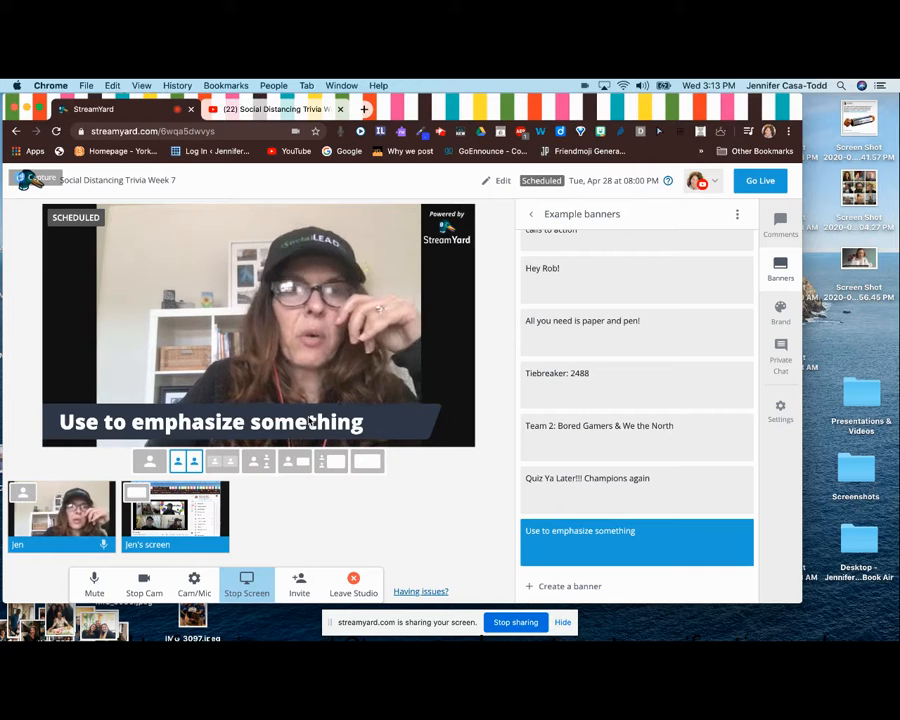
{"action": "left_click", "coordinate": [625, 333]}
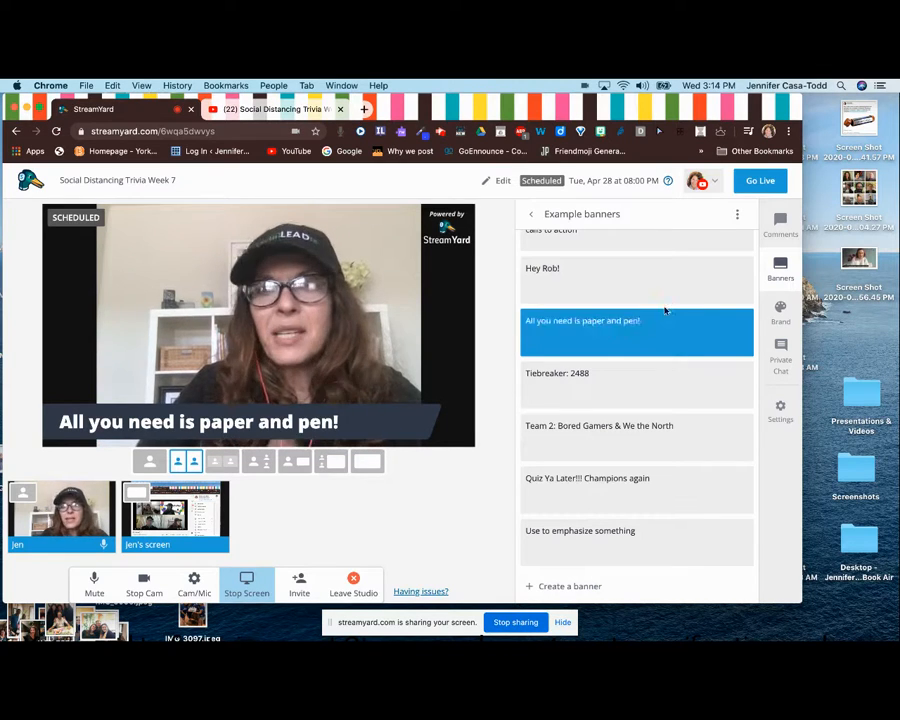
Look through the studio's brand options, private chat, general settings and guest invitation link.
{"action": "left_click", "coordinate": [780, 310]}
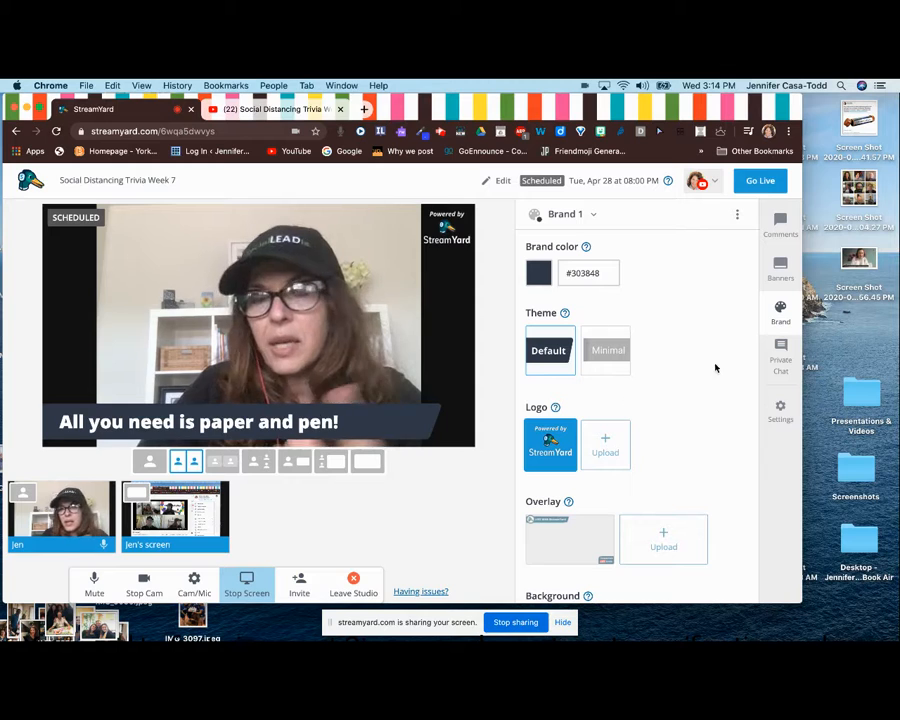
{"action": "left_click", "coordinate": [782, 347]}
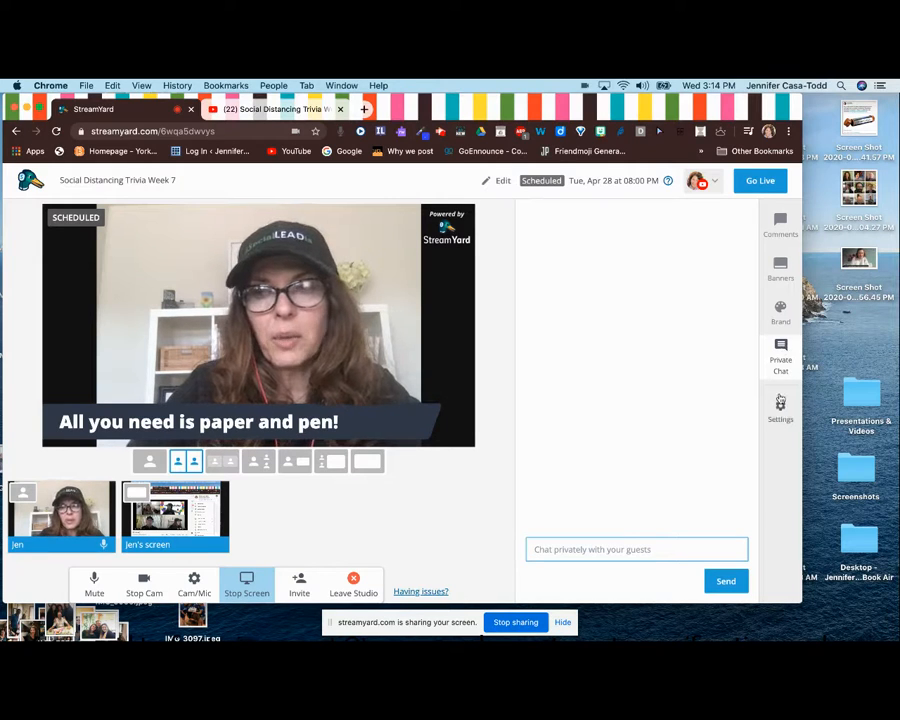
{"action": "left_click", "coordinate": [781, 410]}
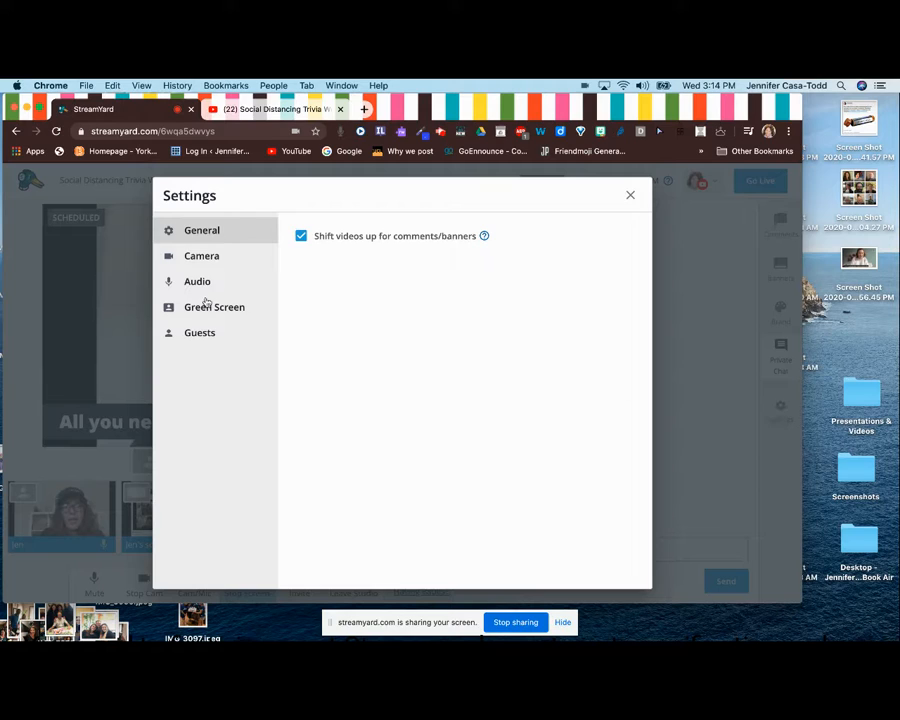
{"action": "left_click", "coordinate": [630, 195]}
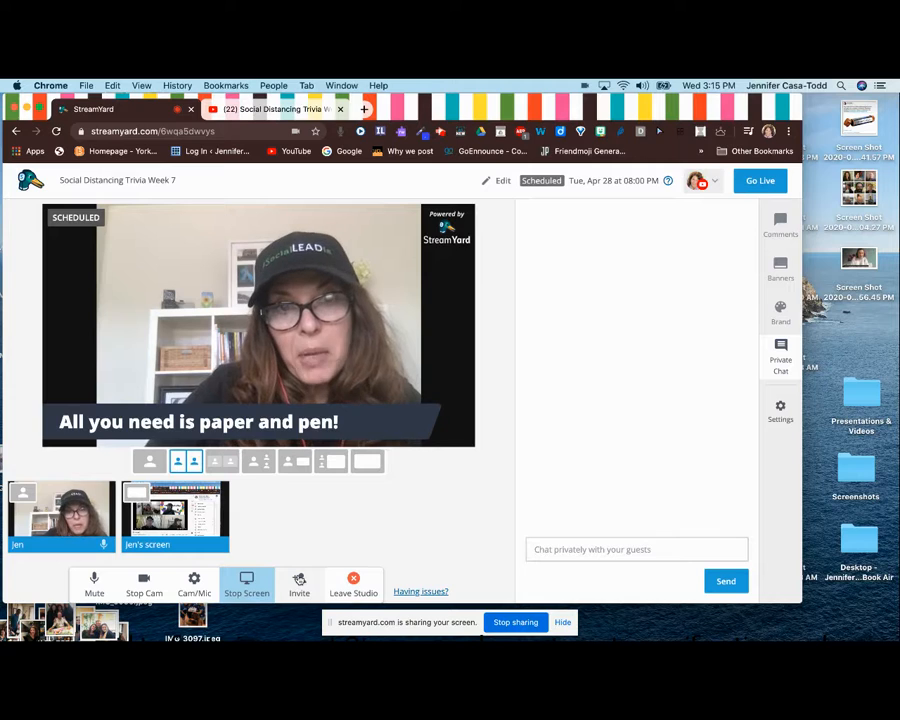
{"action": "left_click", "coordinate": [298, 580]}
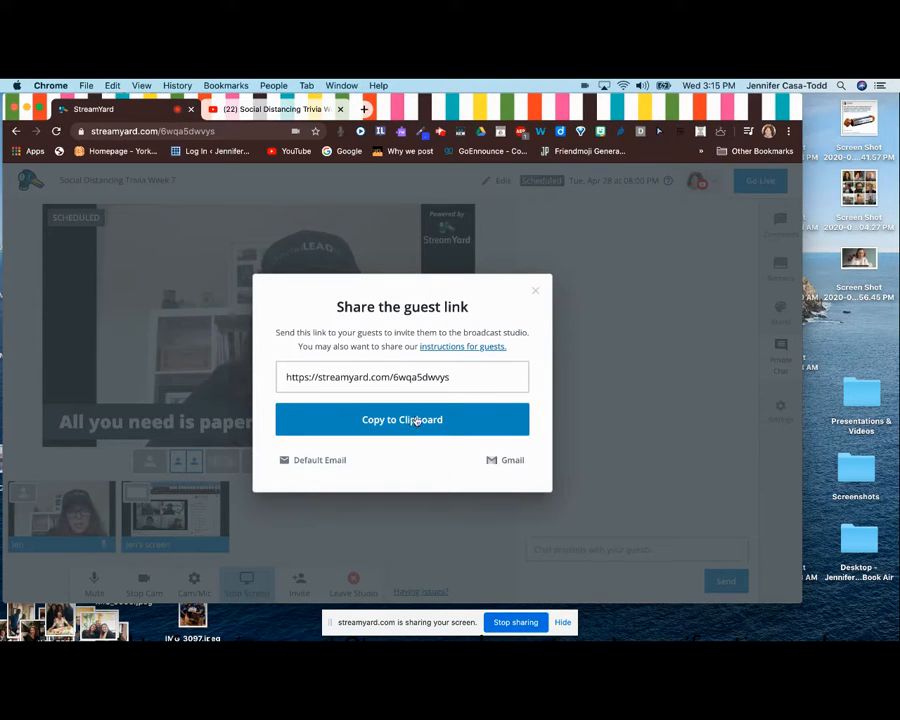
{"action": "left_click", "coordinate": [535, 290]}
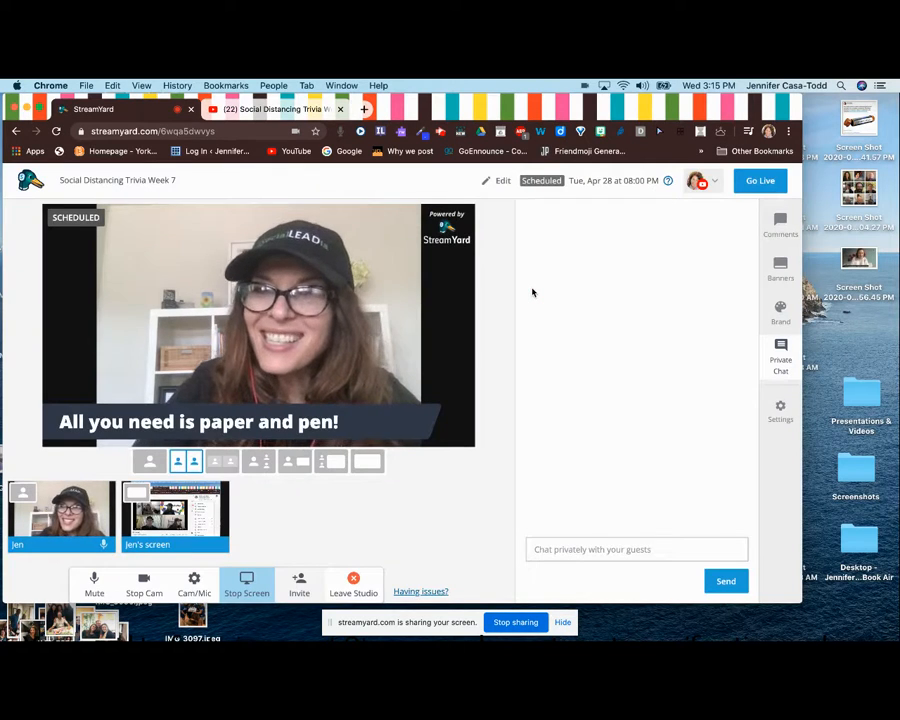
Stop sharing the screen with the broadcast studio.
{"action": "left_click", "coordinate": [516, 622]}
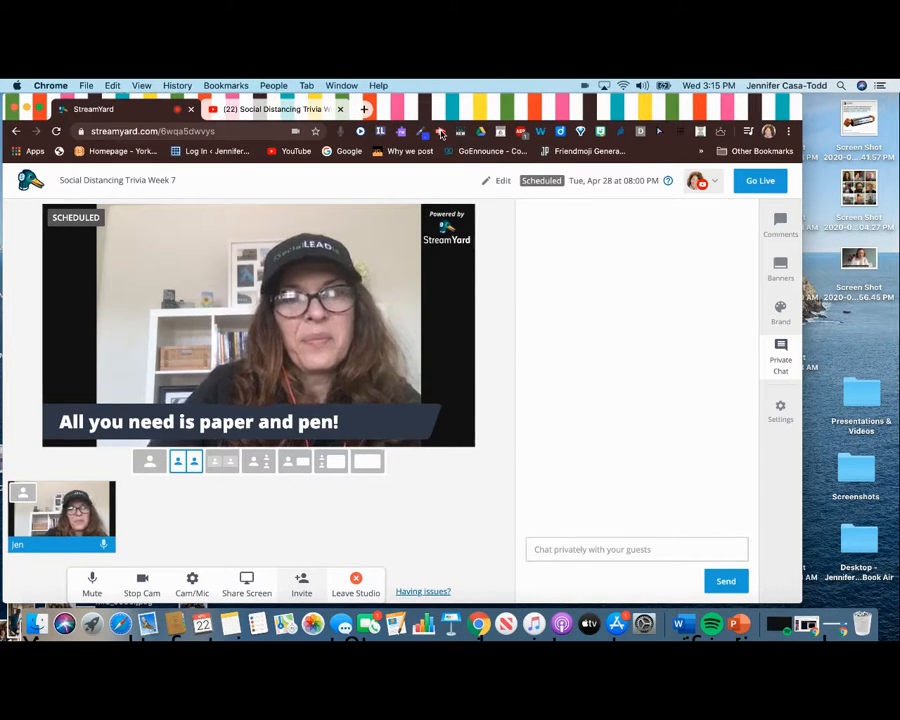
{"action": "left_click", "coordinate": [441, 133]}
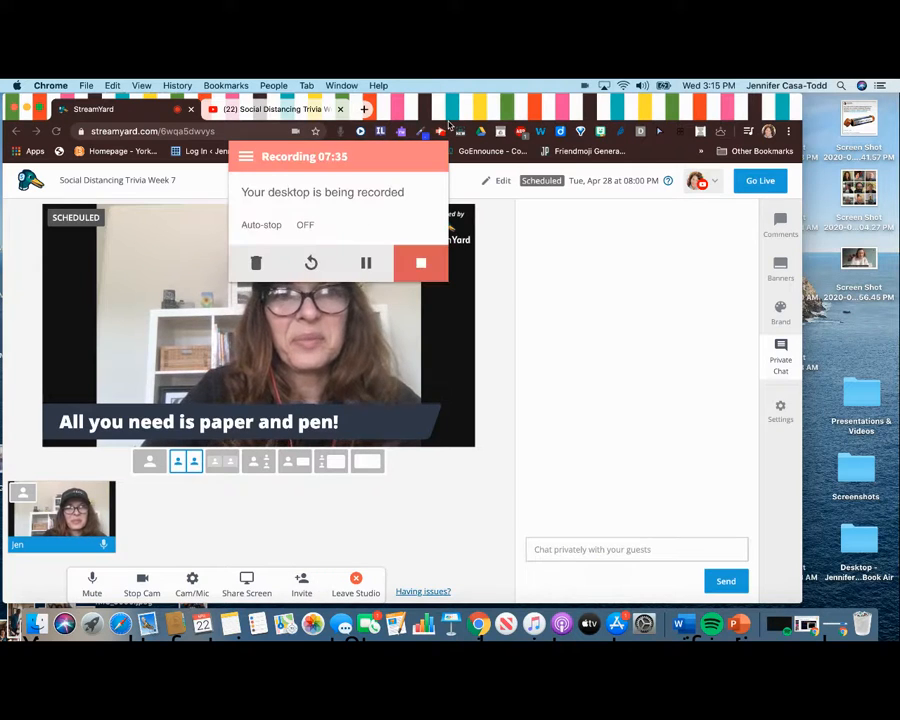